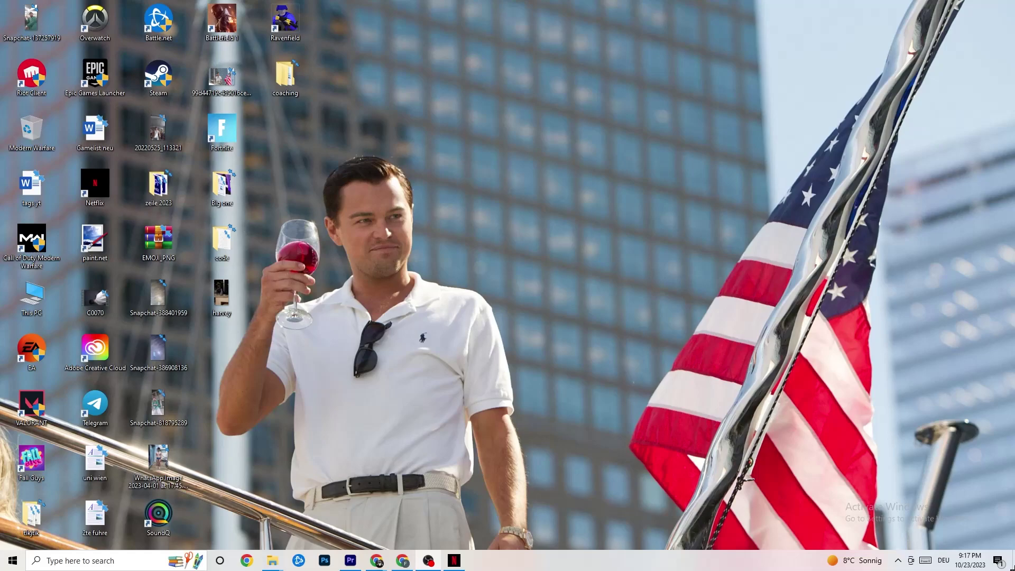
Open the System display settings in Windows Settings and view the available color profiles
{"action": "left_click", "coordinate": [8, 556]}
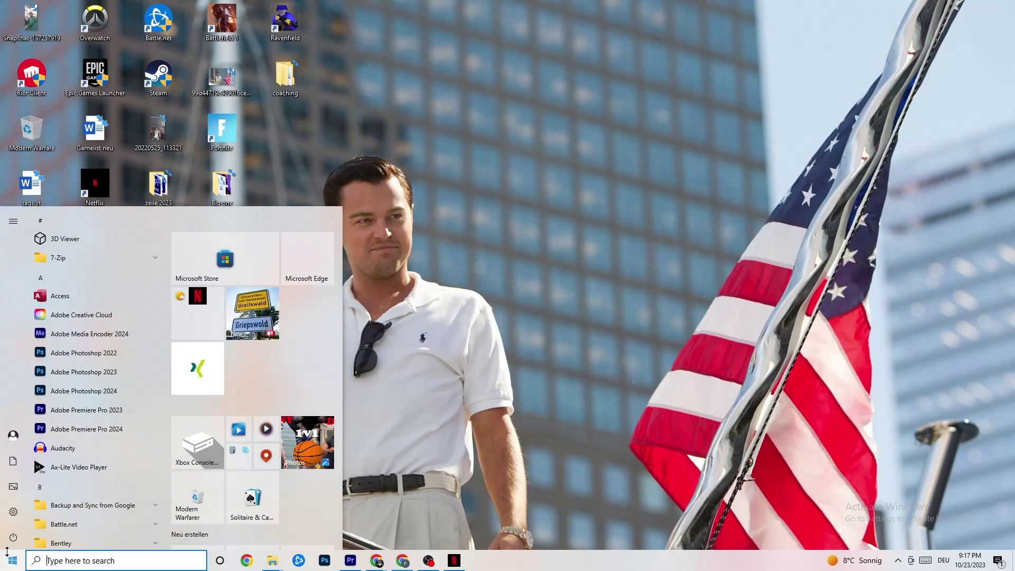
{"action": "left_click", "coordinate": [13, 511]}
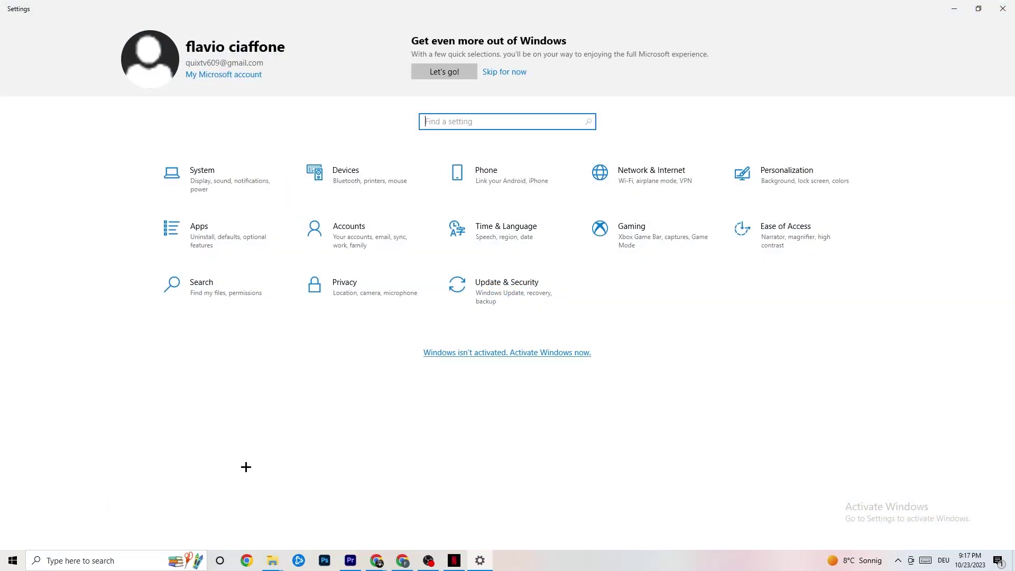
{"action": "left_click", "coordinate": [220, 186]}
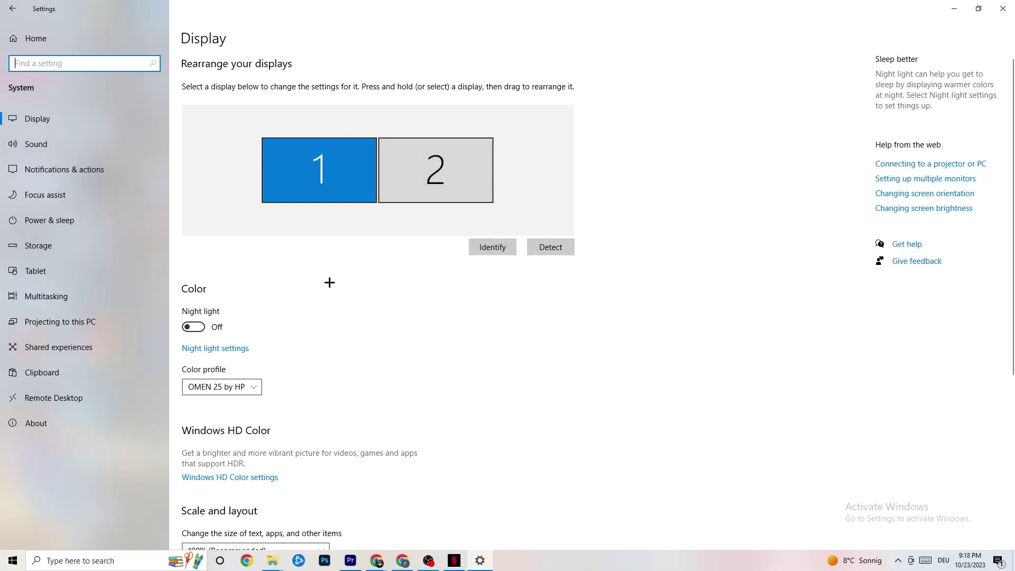
{"action": "scroll", "coordinate": [351, 189], "scroll_direction": "down", "scroll_amount": 5}
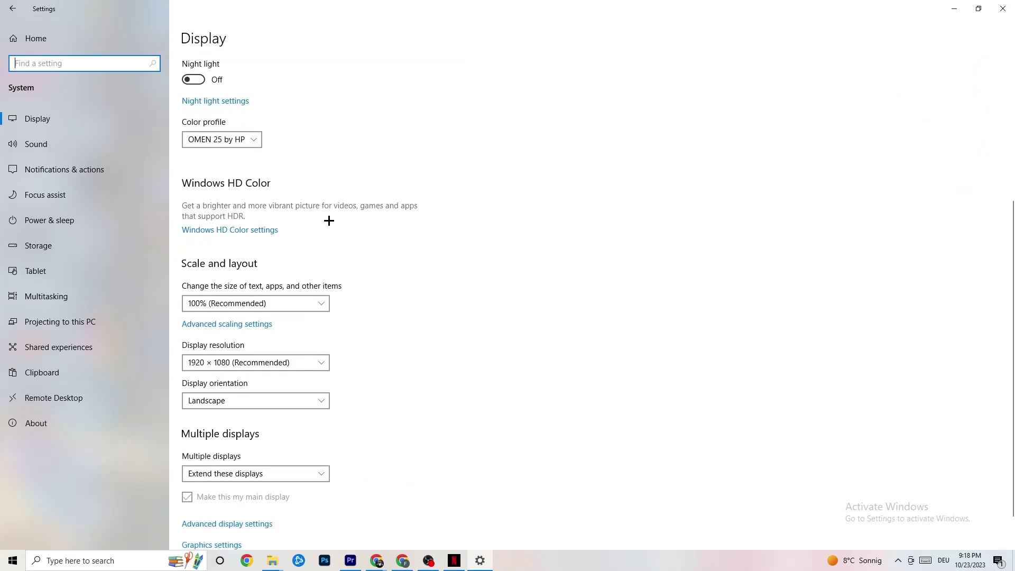
{"action": "left_click", "coordinate": [253, 138]}
{"action": "left_click", "coordinate": [334, 111]}
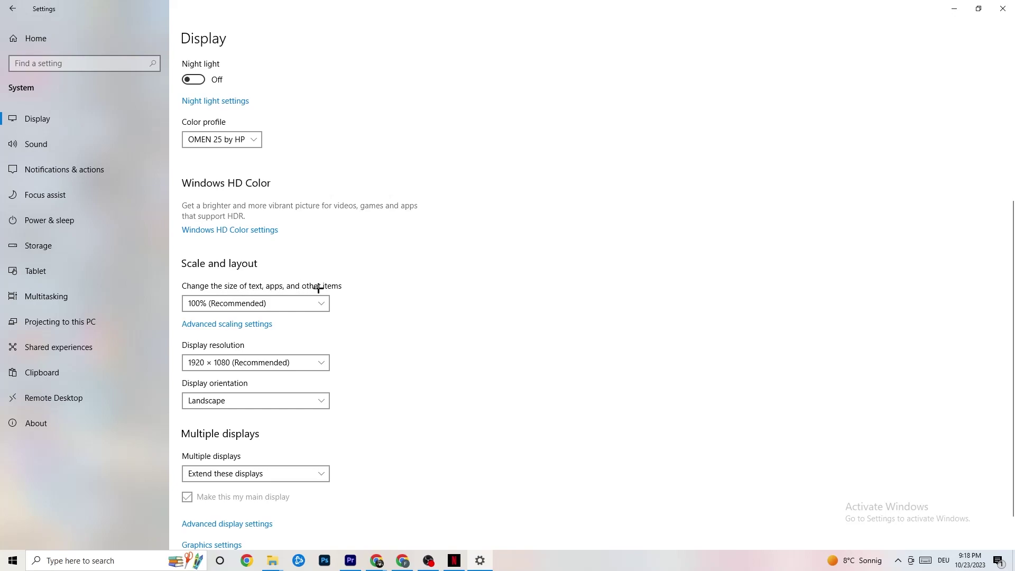
Review the text and app scaling choices and the display resolution choices
{"action": "left_click", "coordinate": [312, 303]}
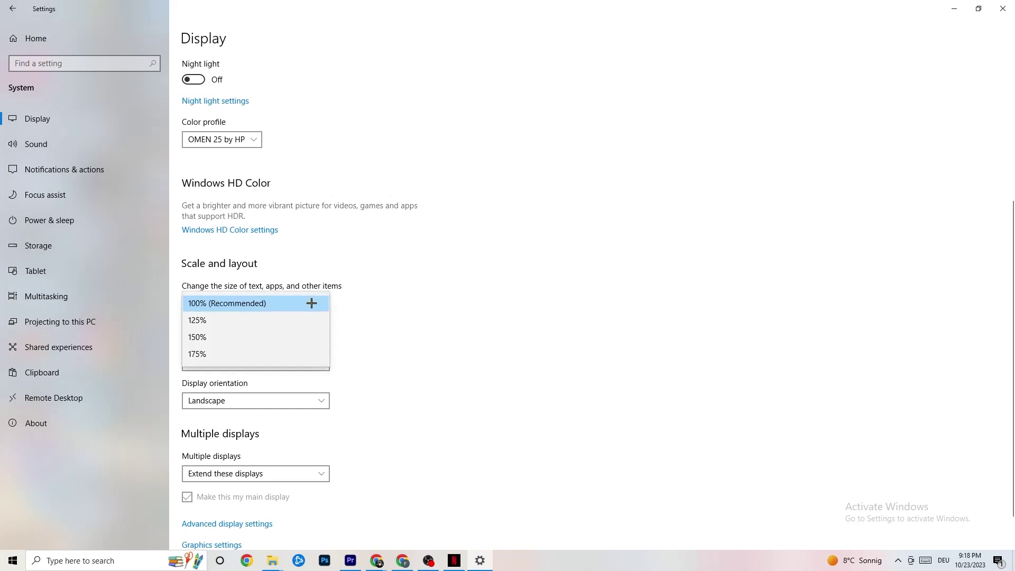
{"action": "left_click", "coordinate": [435, 260]}
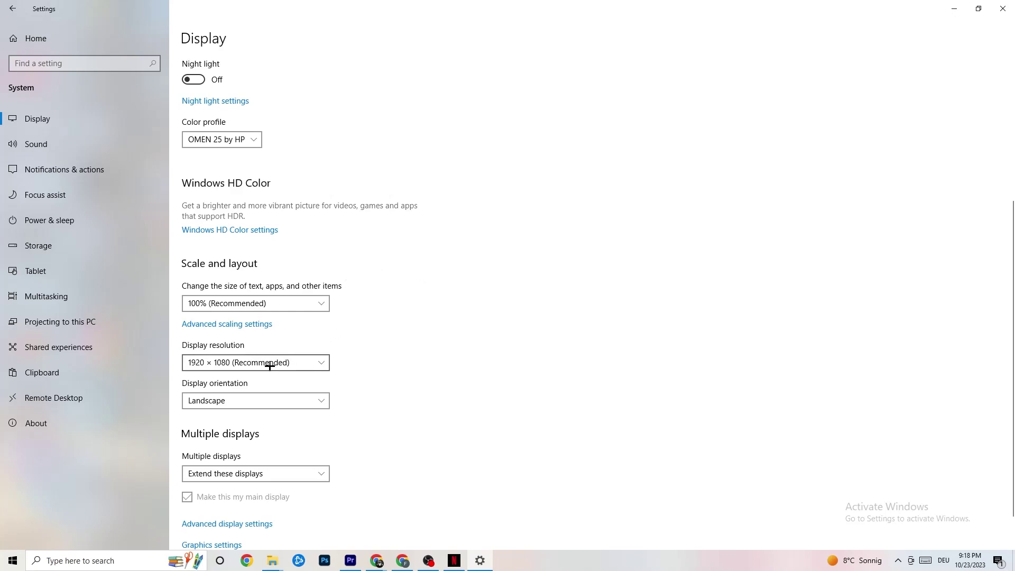
{"action": "left_click", "coordinate": [317, 363]}
{"action": "left_click", "coordinate": [438, 329]}
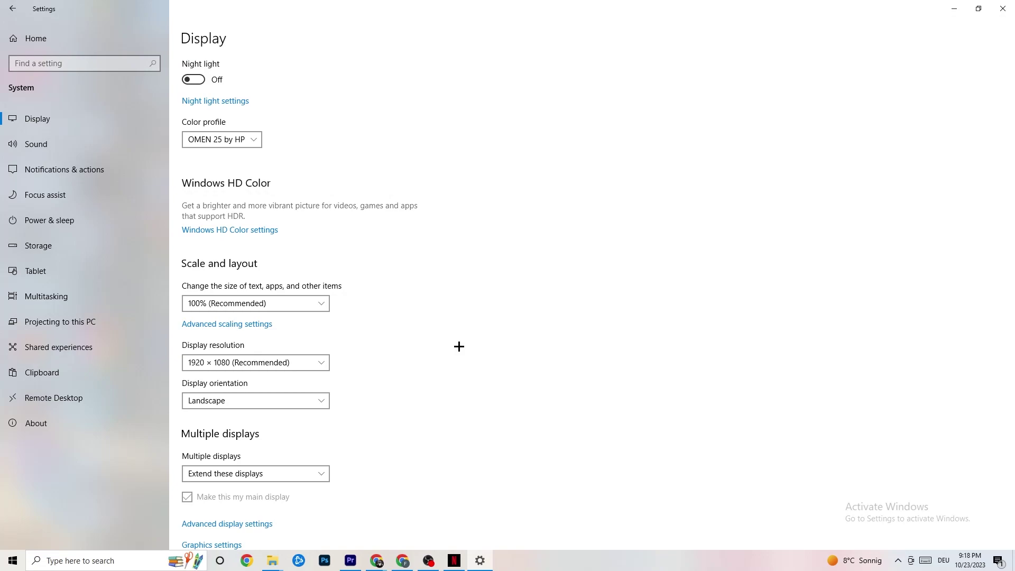
{"action": "left_click", "coordinate": [319, 364]}
{"action": "left_click", "coordinate": [418, 340]}
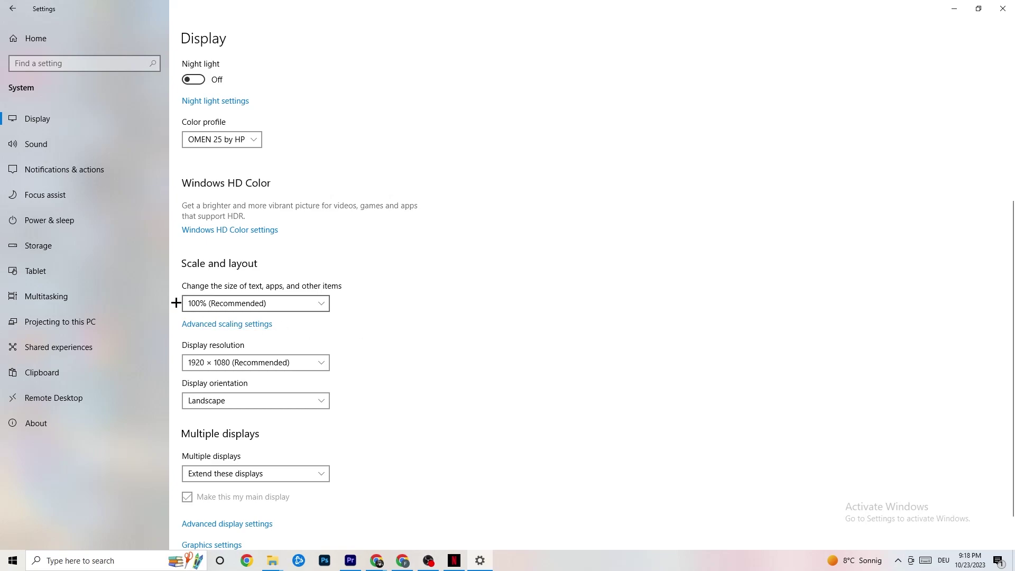
Open the Storage Sense configuration and check the recycle bin deletion interval choices
{"action": "left_click", "coordinate": [66, 254]}
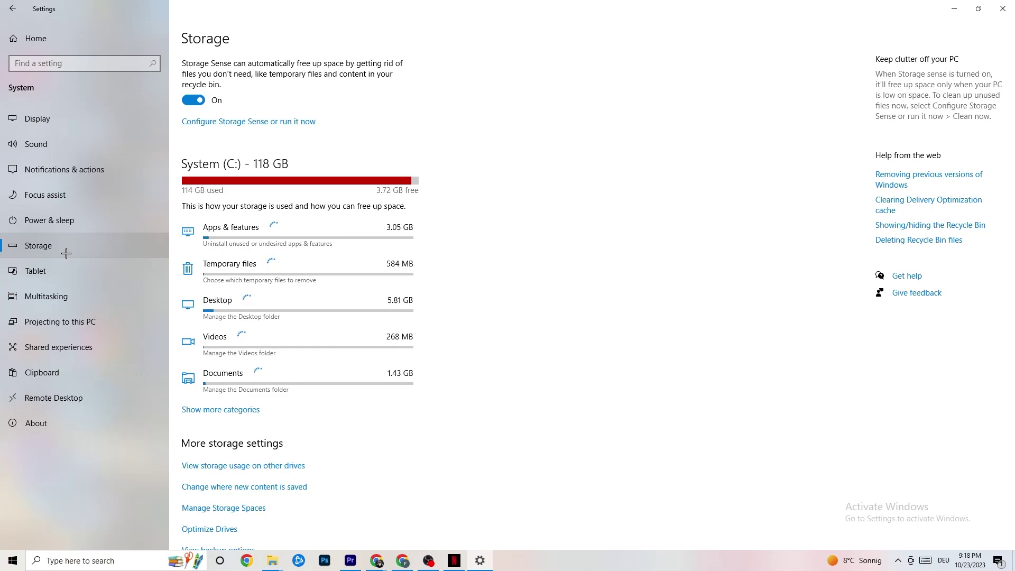
{"action": "left_click", "coordinate": [293, 123]}
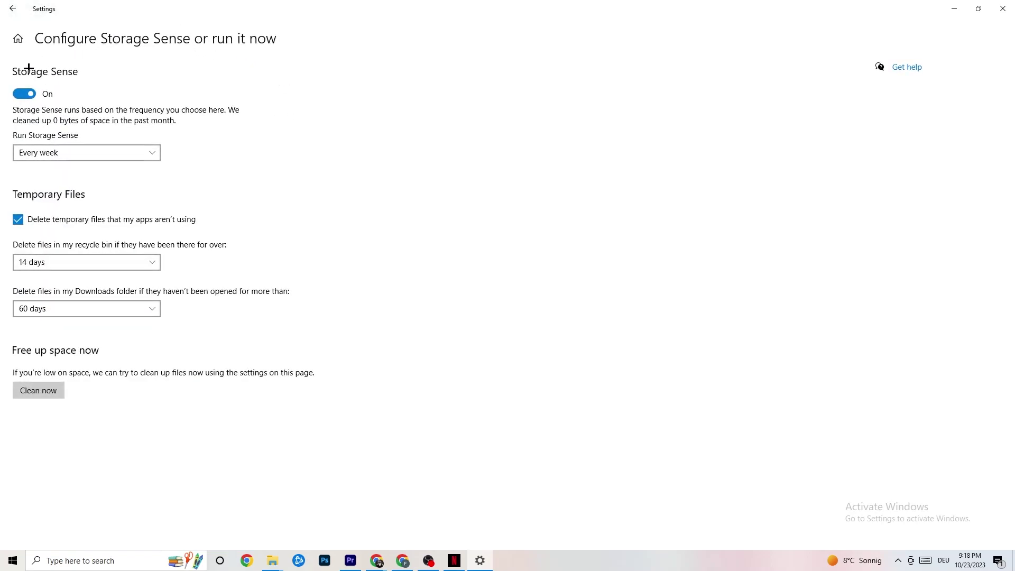
{"action": "left_click", "coordinate": [105, 265]}
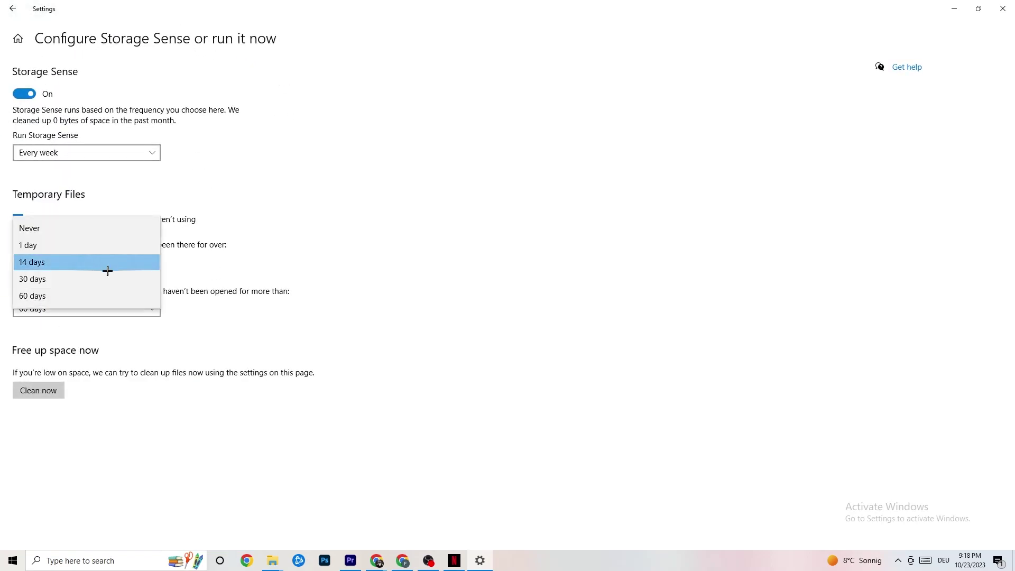
{"action": "left_click", "coordinate": [100, 175]}
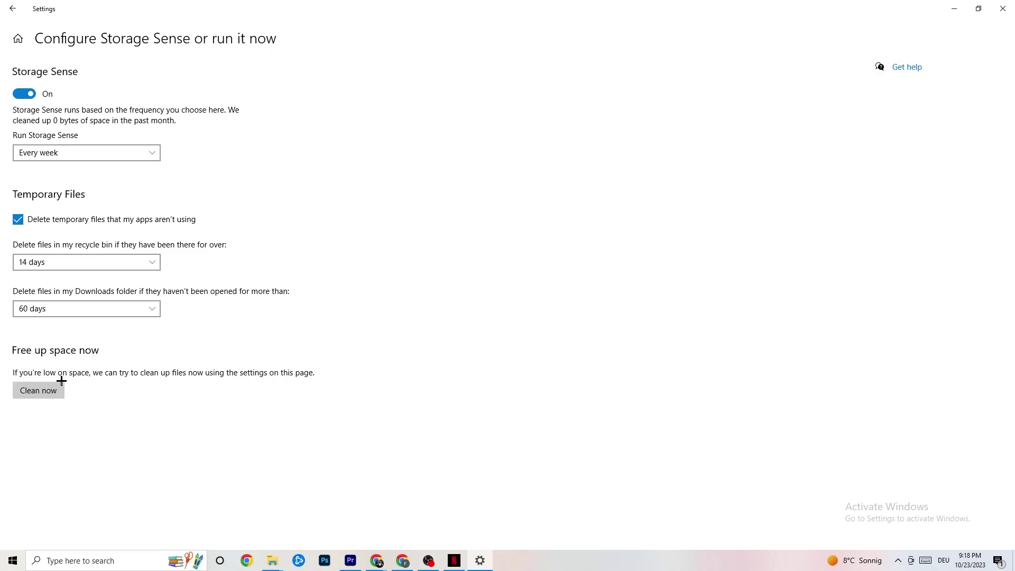
View the available power plans through the additional power settings of Power & sleep, and close Power Options
{"action": "left_click", "coordinate": [9, 4]}
{"action": "left_click", "coordinate": [234, 167]}
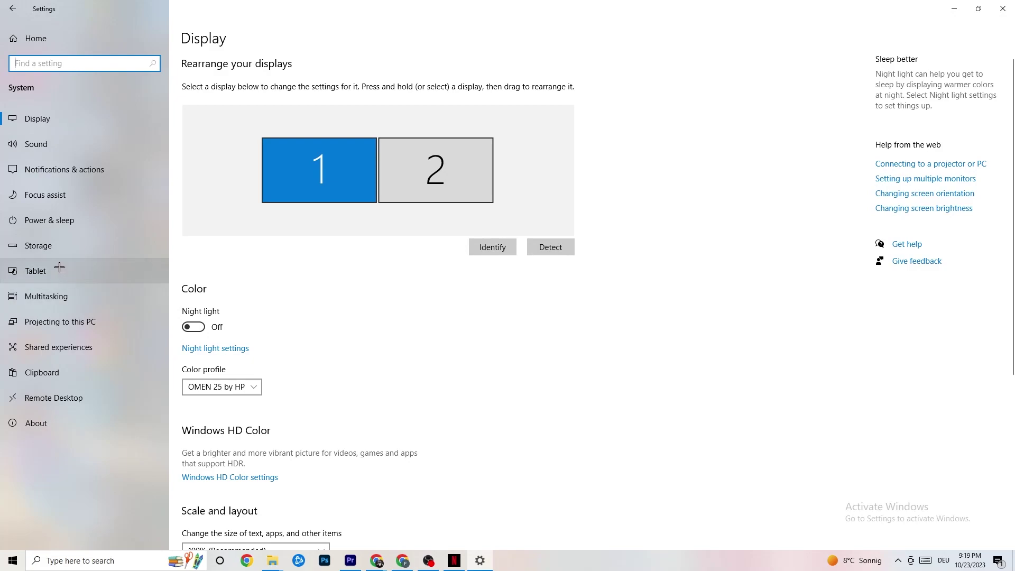
{"action": "left_click", "coordinate": [34, 217]}
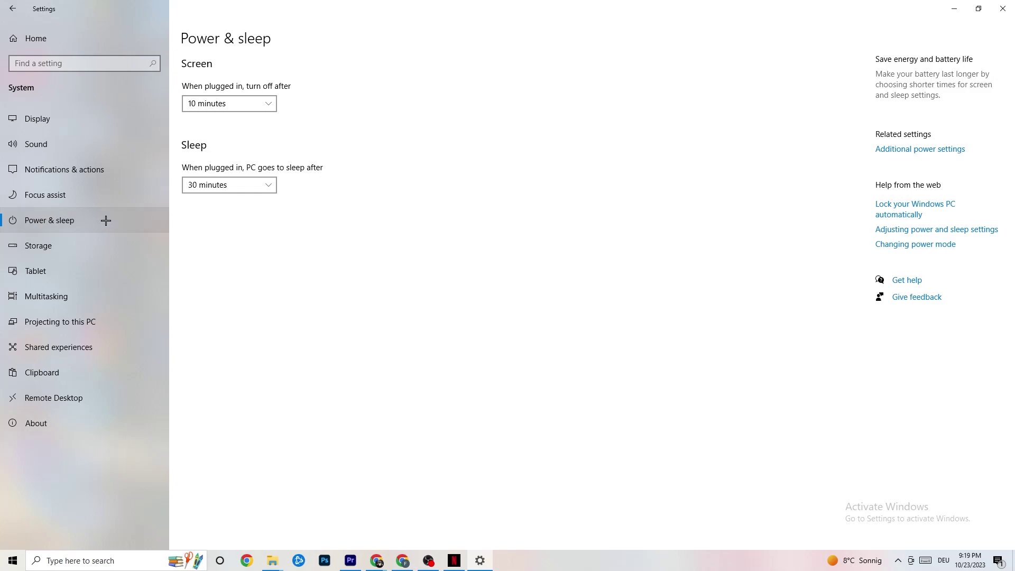
{"action": "left_click", "coordinate": [915, 149]}
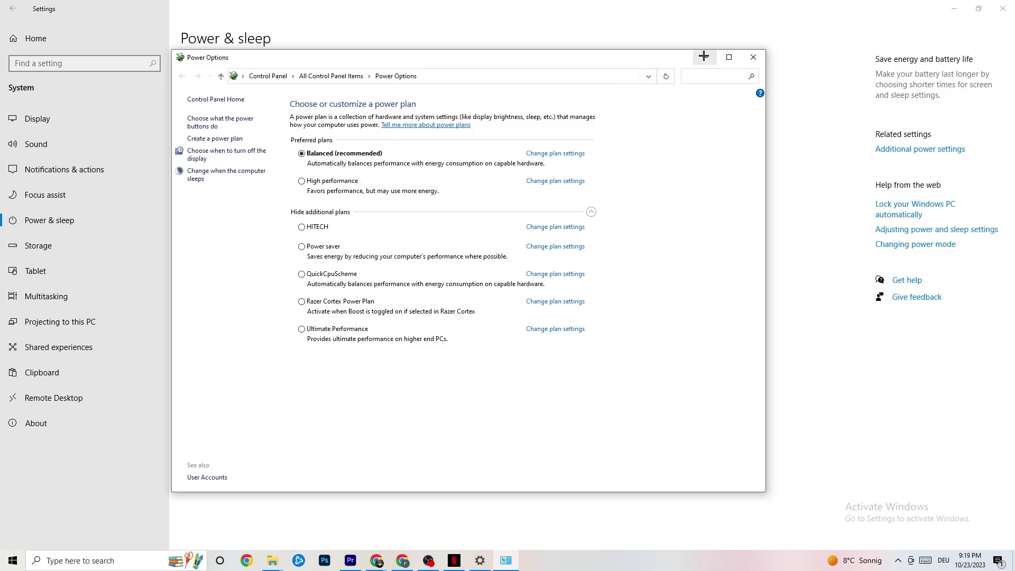
{"action": "left_click", "coordinate": [754, 58]}
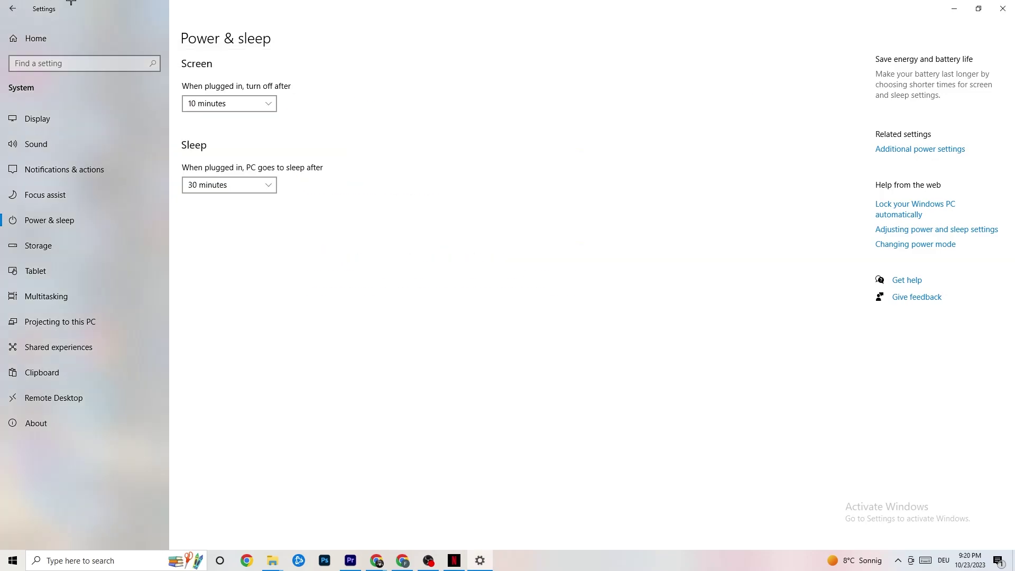
Review the Xbox Game Bar toggle and its keyboard shortcuts in the Gaming settings
{"action": "left_click", "coordinate": [16, 7]}
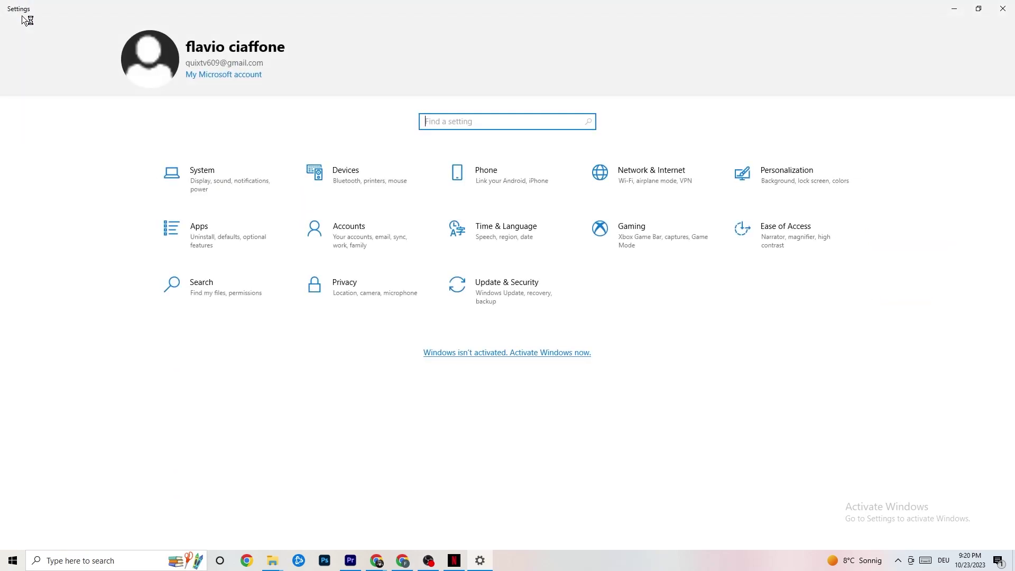
{"action": "left_click", "coordinate": [645, 248]}
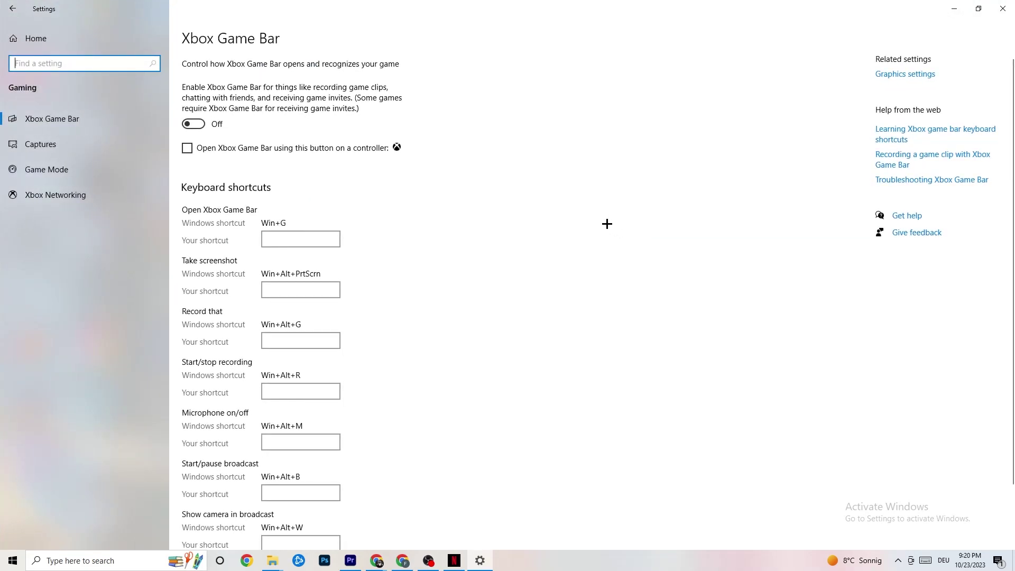
{"action": "scroll", "coordinate": [349, 211], "scroll_direction": "down", "scroll_amount": 3}
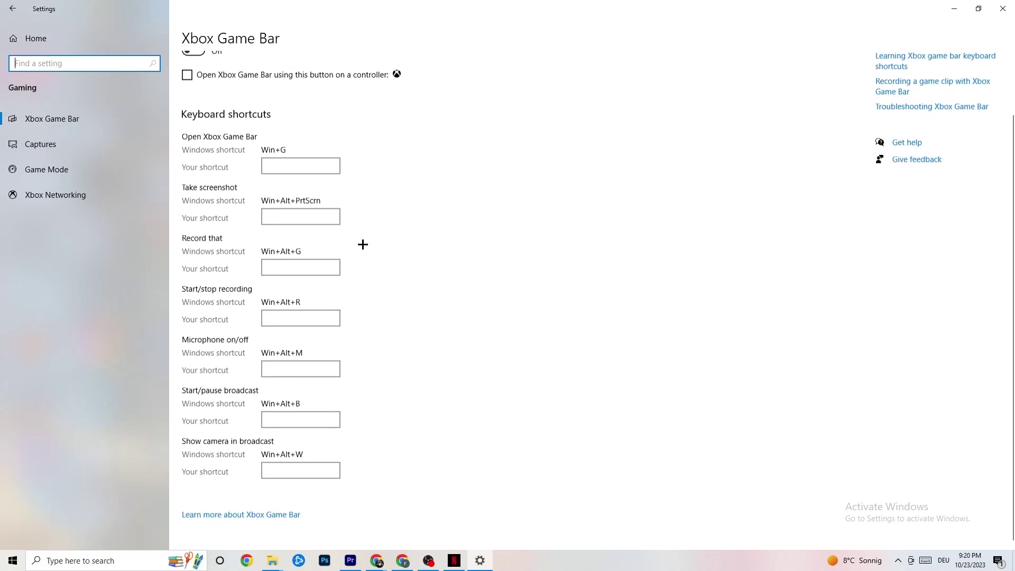
{"action": "scroll", "coordinate": [367, 364], "scroll_direction": "up", "scroll_amount": 3}
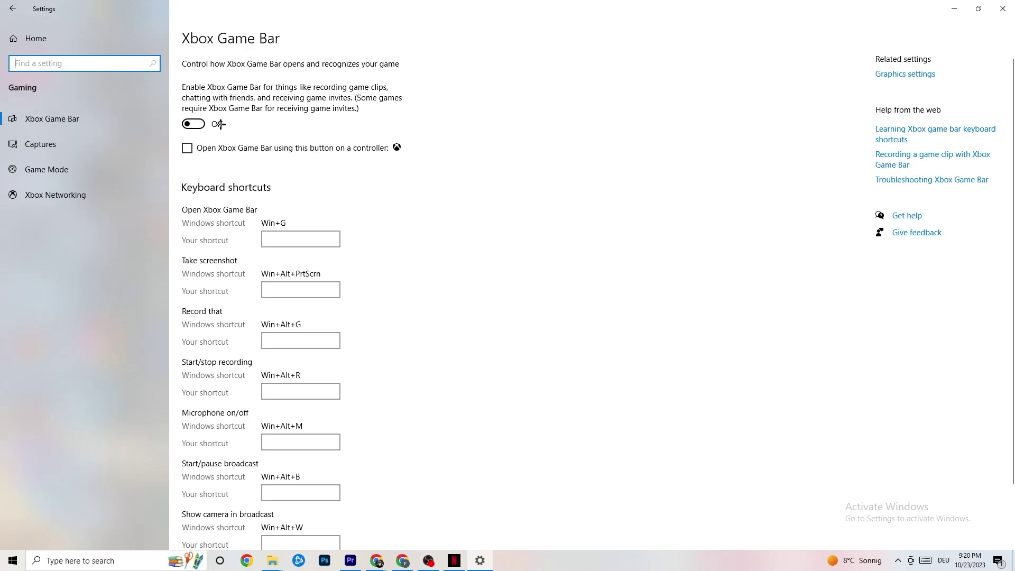
Check the Captures recording options and the Game Mode setting in the Gaming category
{"action": "left_click", "coordinate": [84, 140]}
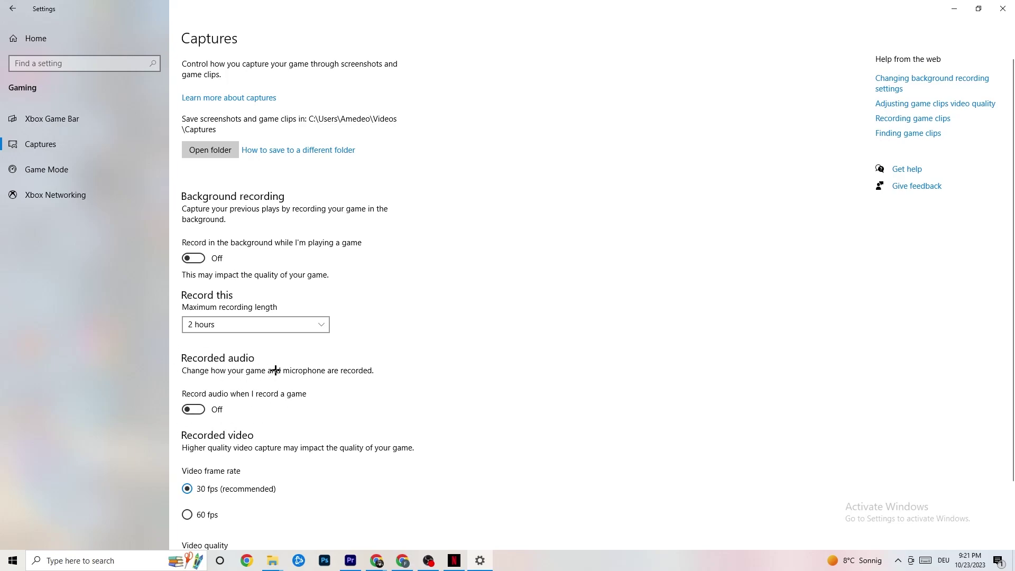
{"action": "scroll", "coordinate": [272, 367], "scroll_direction": "down", "scroll_amount": 3}
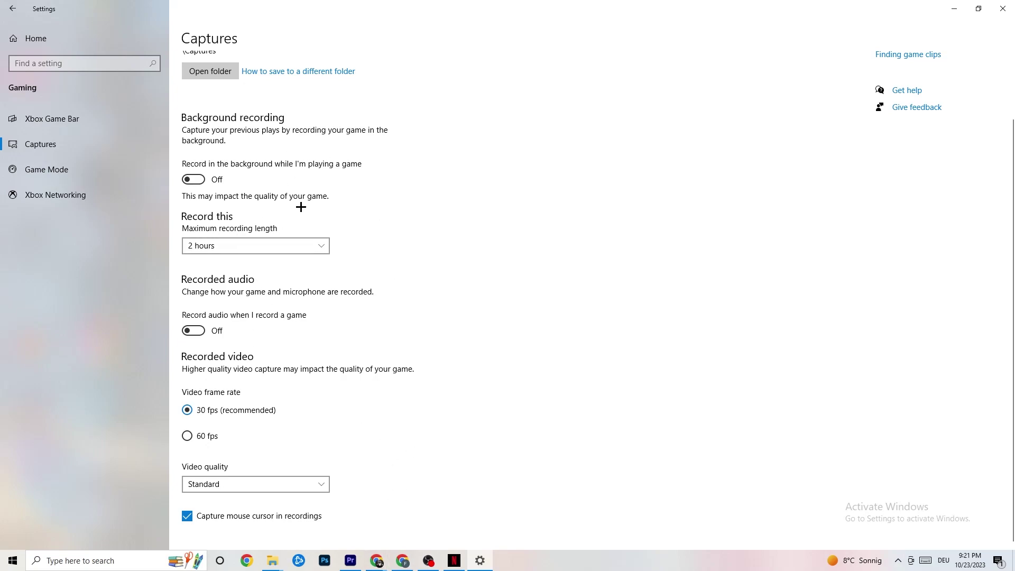
{"action": "left_click", "coordinate": [79, 174]}
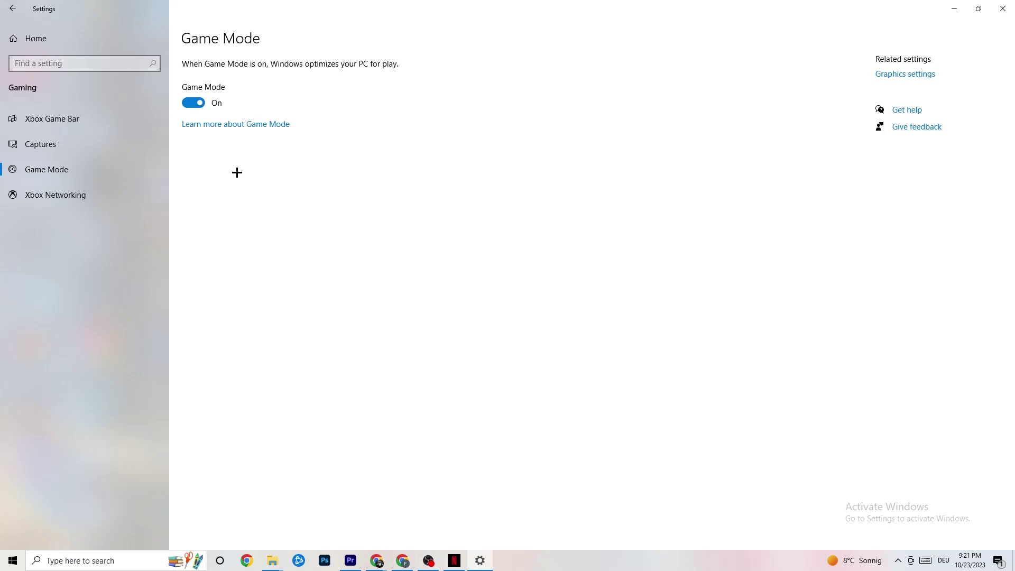
Examine the Windows Update and Troubleshoot pages of Update & Security, and close Settings
{"action": "left_click", "coordinate": [16, 8]}
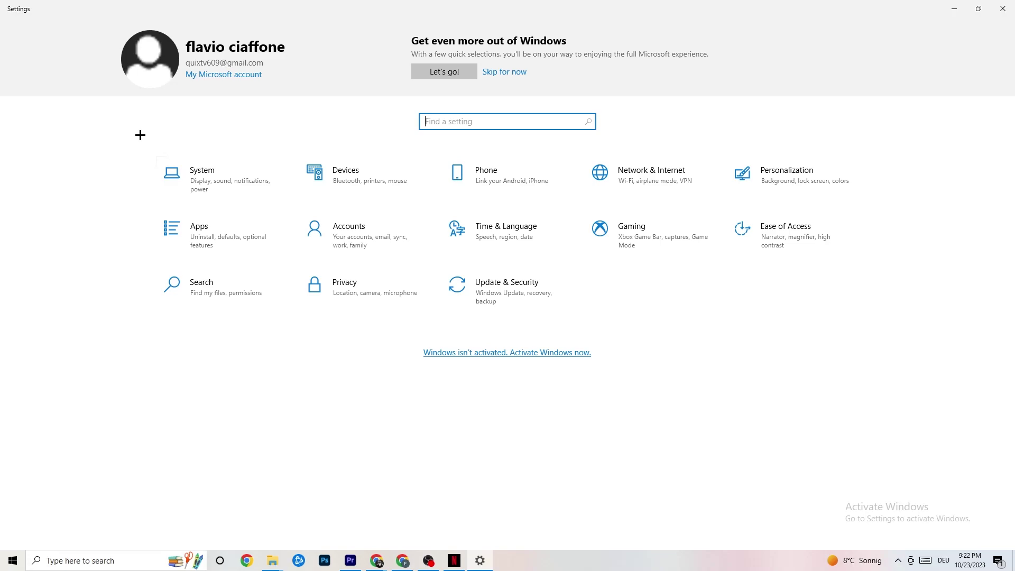
{"action": "left_click", "coordinate": [524, 300]}
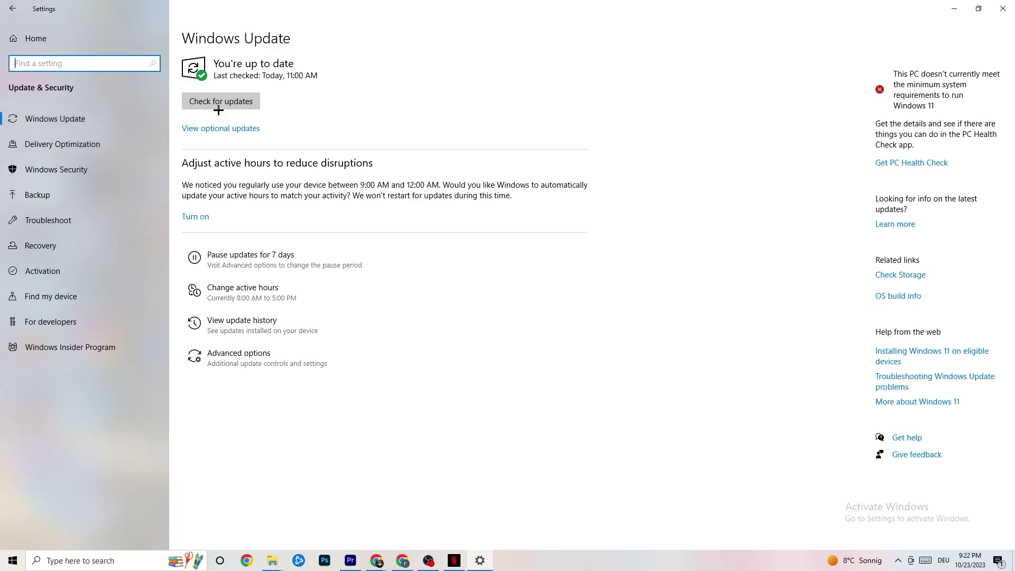
{"action": "left_click", "coordinate": [302, 75]}
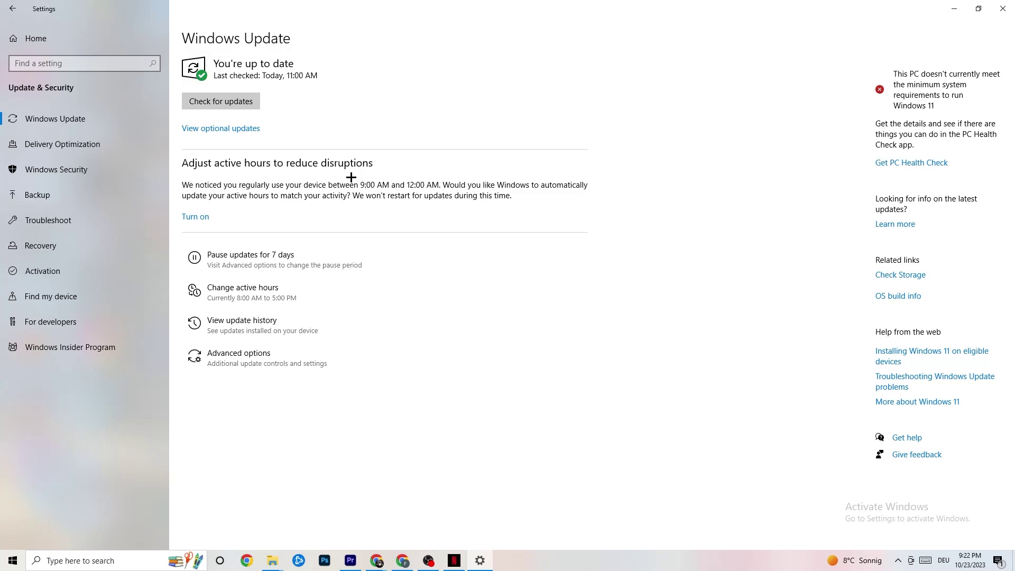
{"action": "left_click", "coordinate": [80, 221]}
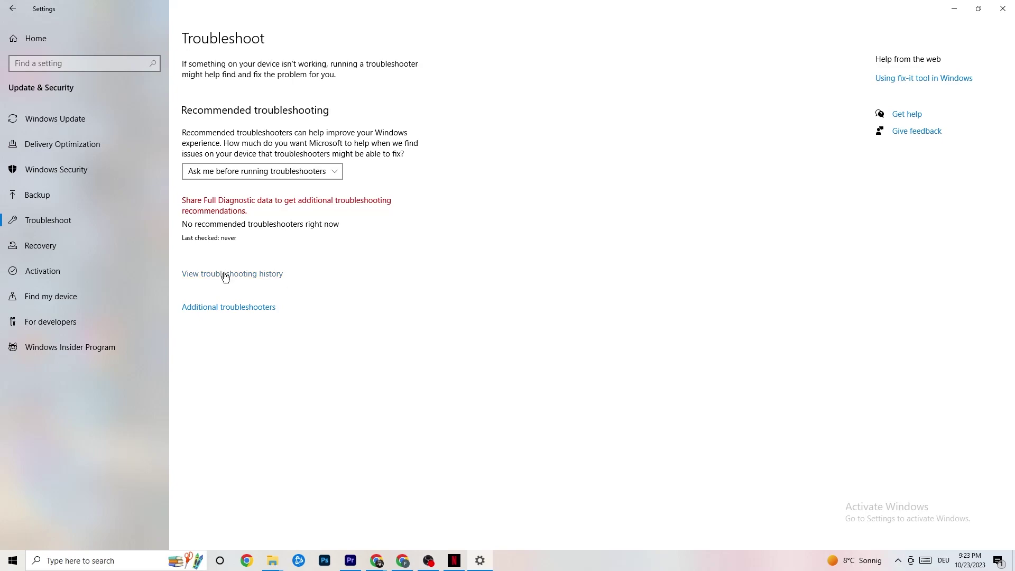
{"action": "left_click", "coordinate": [997, 4]}
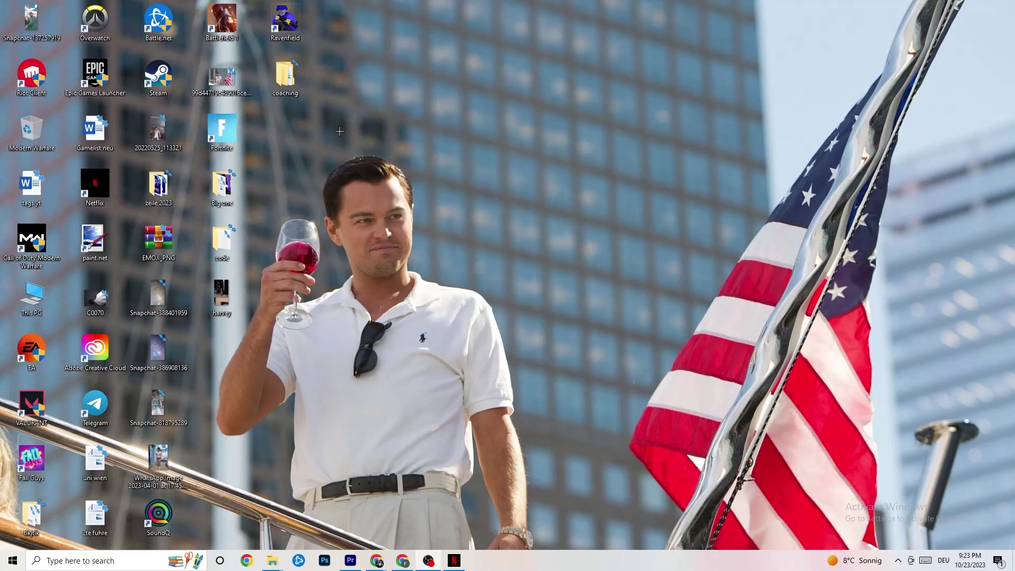
Move the Steam shortcut out of the icon grid to an empty area of the desktop
{"action": "left_click_drag", "start_coordinate": [182, 90], "coordinate": [556, 198]}
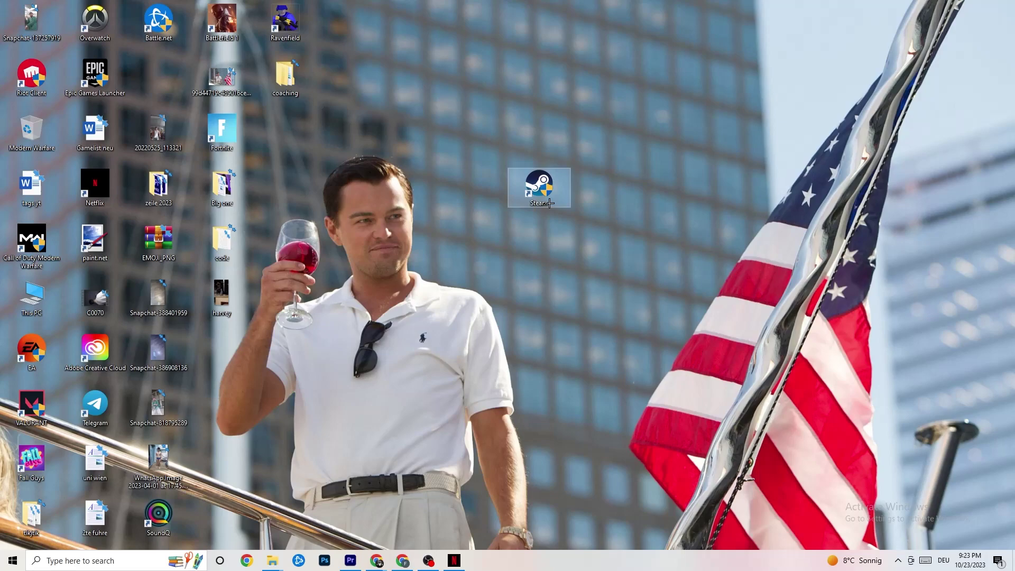
{"action": "right_click", "coordinate": [538, 193]}
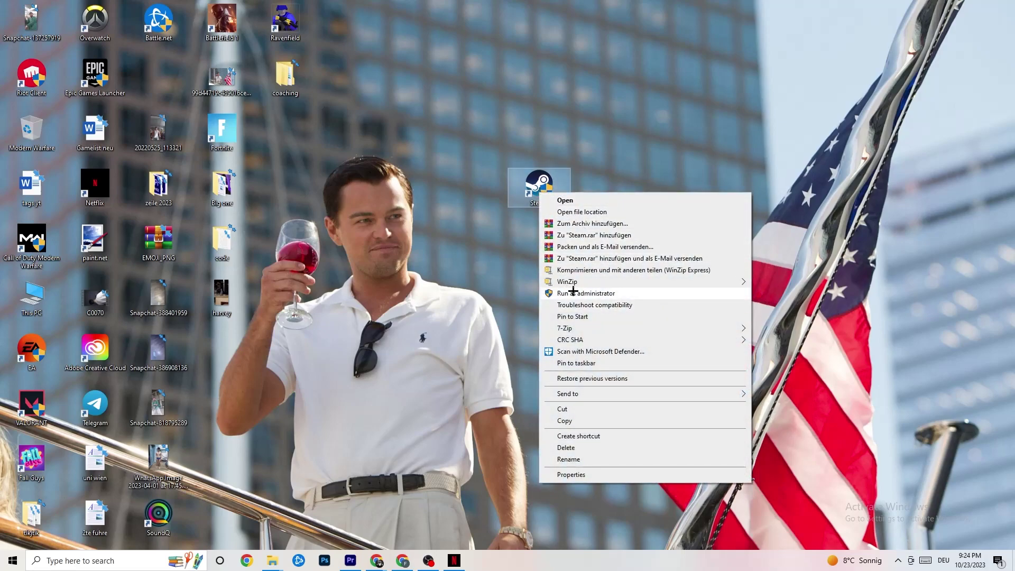
{"action": "left_click", "coordinate": [432, 264]}
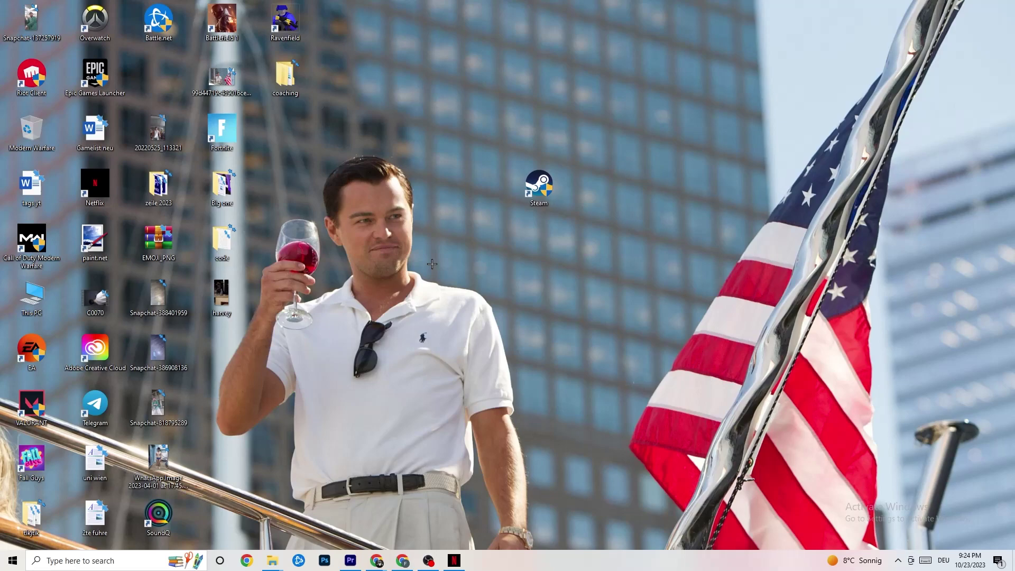
{"action": "left_click_drag", "start_coordinate": [517, 203], "coordinate": [453, 203]}
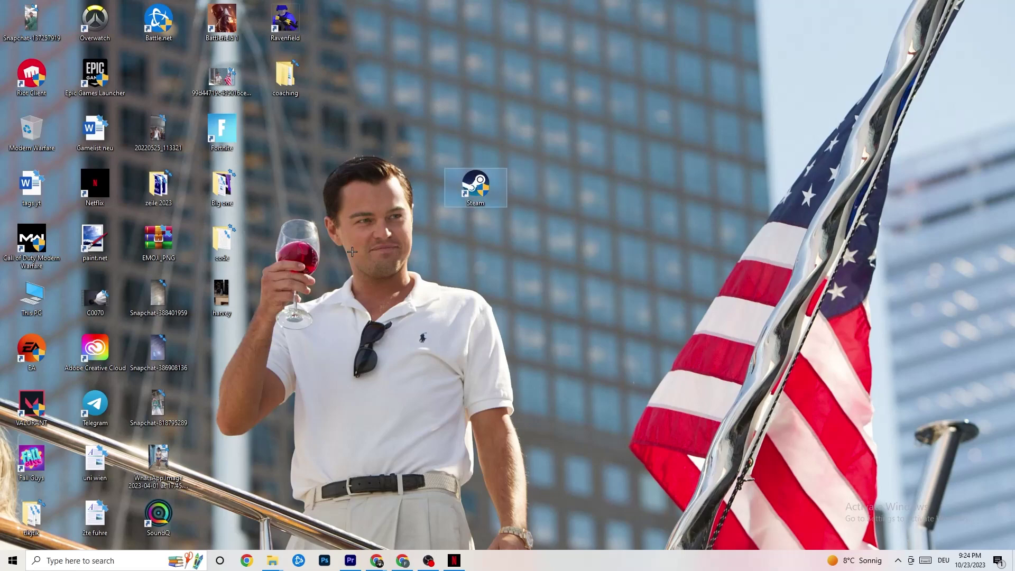
Open the Steam shortcut's properties, review the compatibility mode versions it offers, and confirm the dialog
{"action": "right_click", "coordinate": [467, 191]}
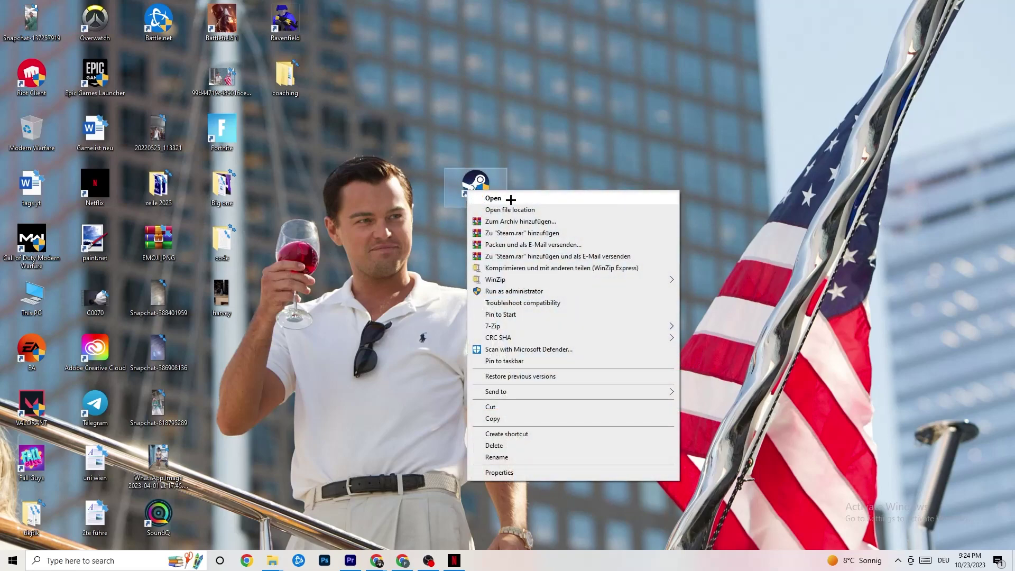
{"action": "left_click", "coordinate": [499, 472]}
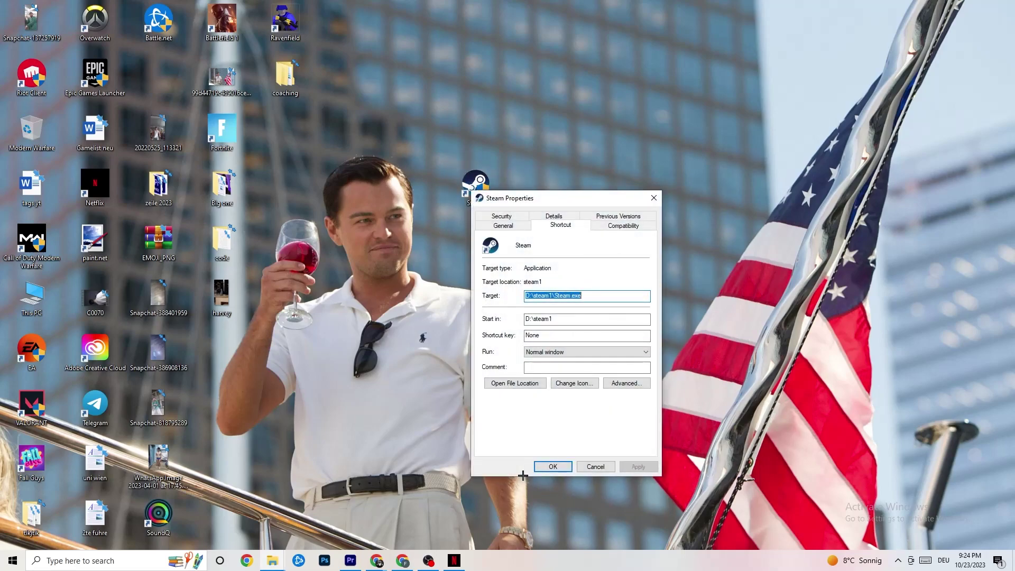
{"action": "left_click_drag", "start_coordinate": [555, 201], "coordinate": [408, 56]}
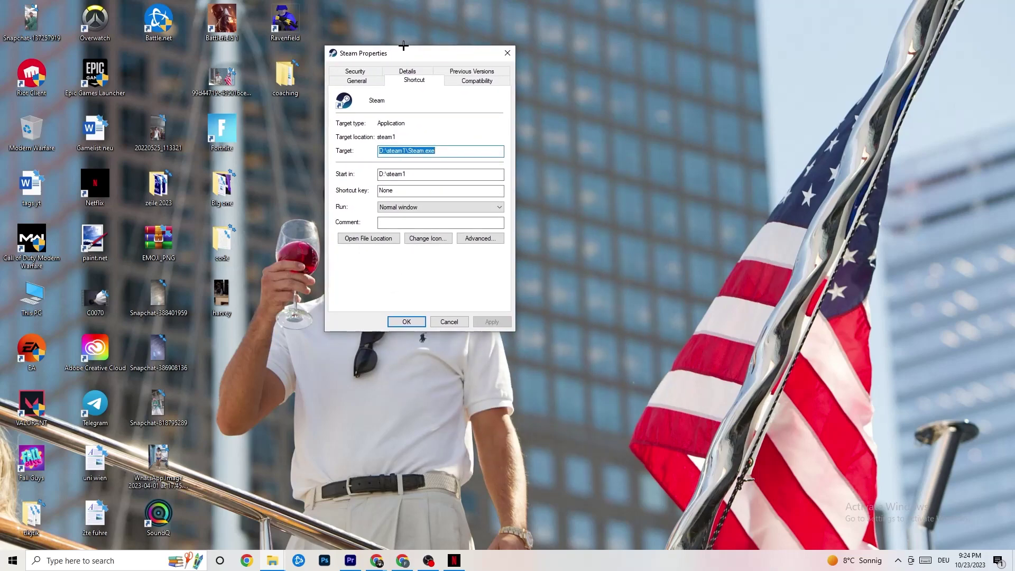
{"action": "left_click", "coordinate": [463, 80]}
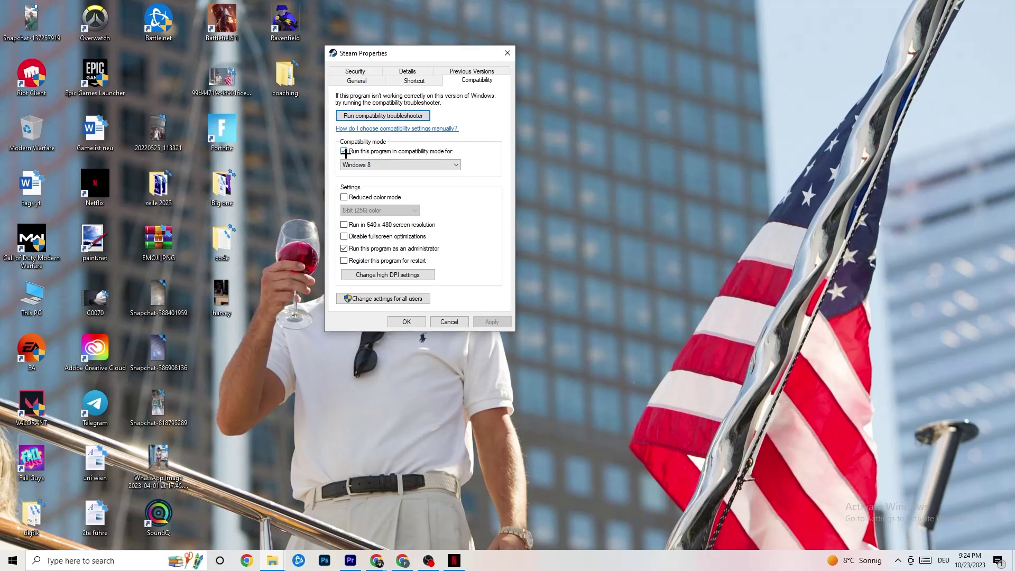
{"action": "left_click", "coordinate": [438, 164]}
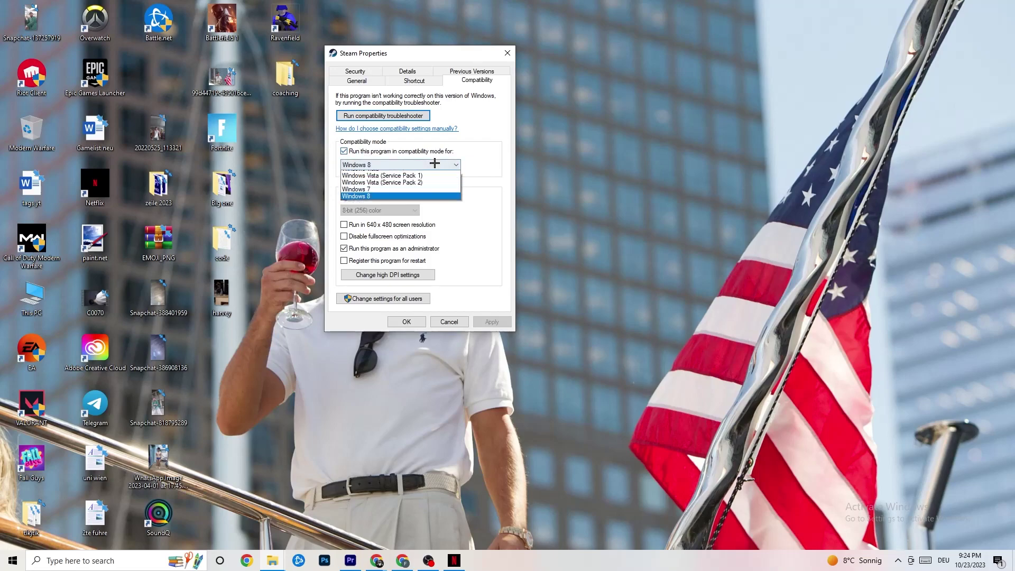
{"action": "left_click", "coordinate": [460, 152]}
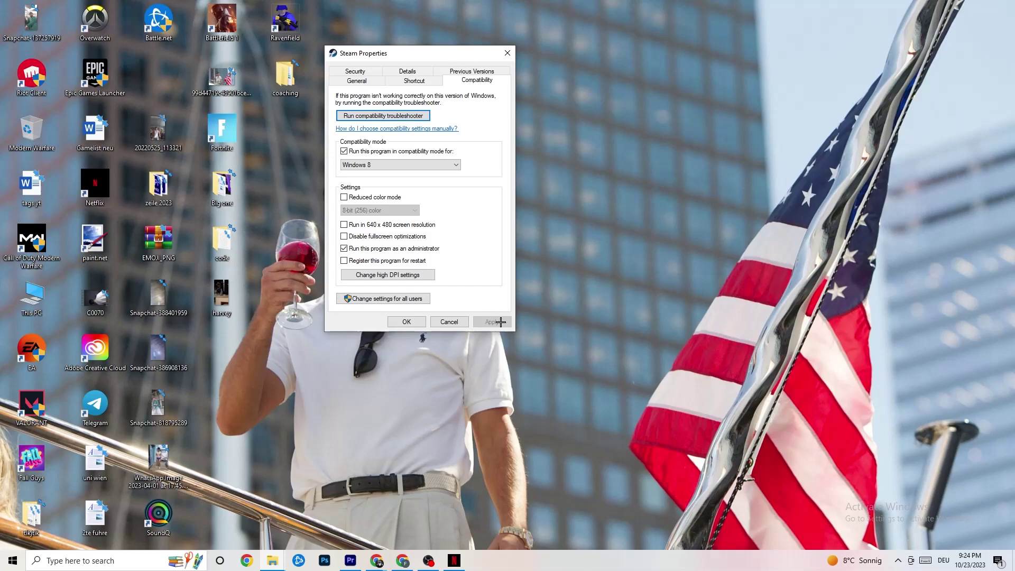
{"action": "left_click", "coordinate": [407, 320]}
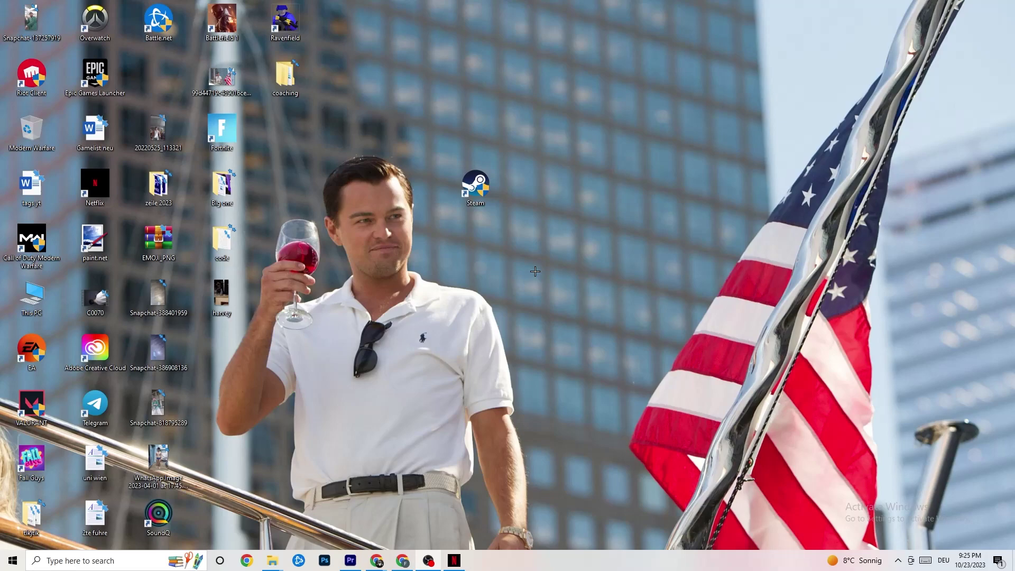
{"action": "right_click", "coordinate": [490, 200]}
{"action": "right_click", "coordinate": [506, 108]}
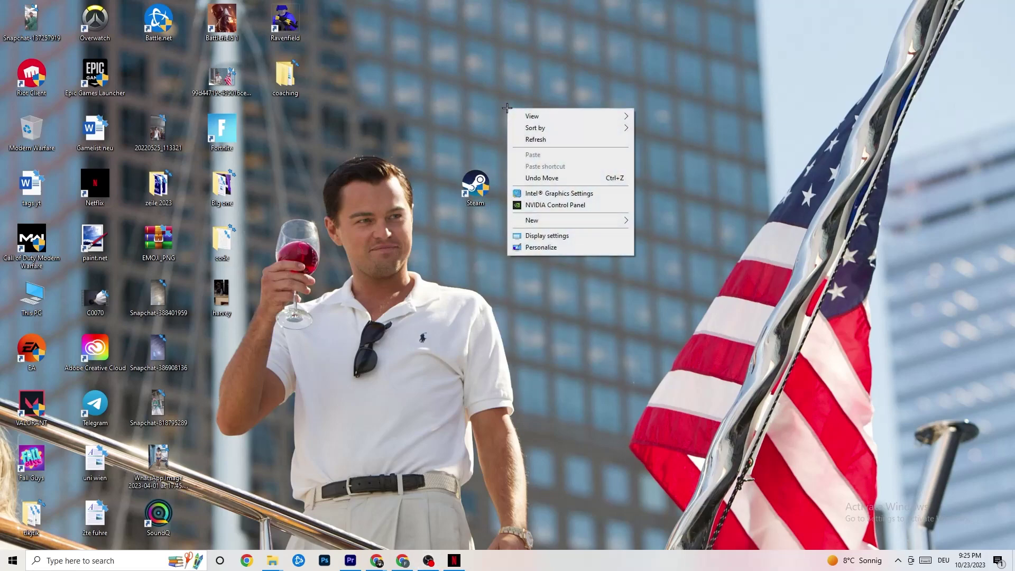
{"action": "left_click", "coordinate": [280, 354]}
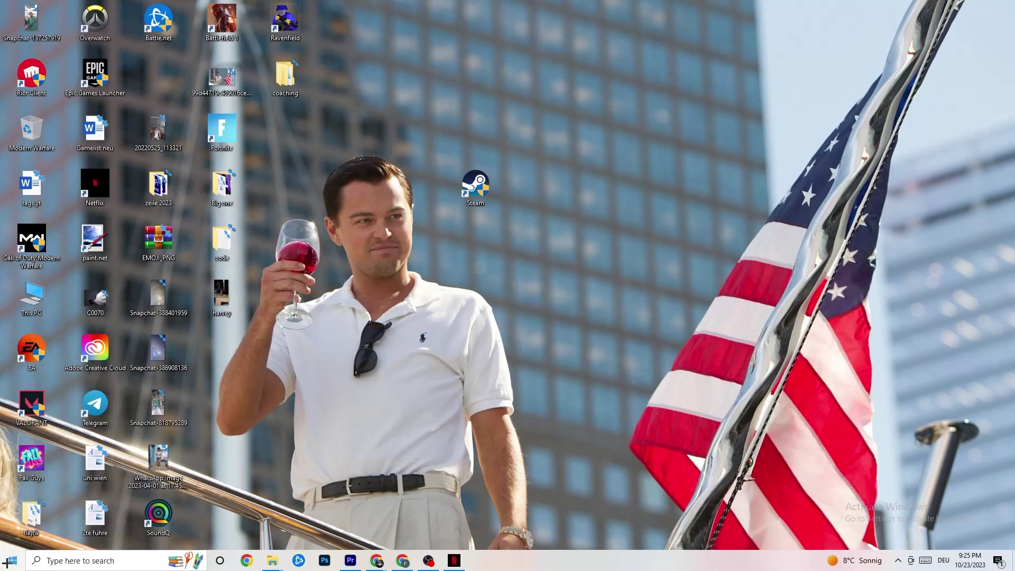
{"action": "left_click", "coordinate": [475, 188]}
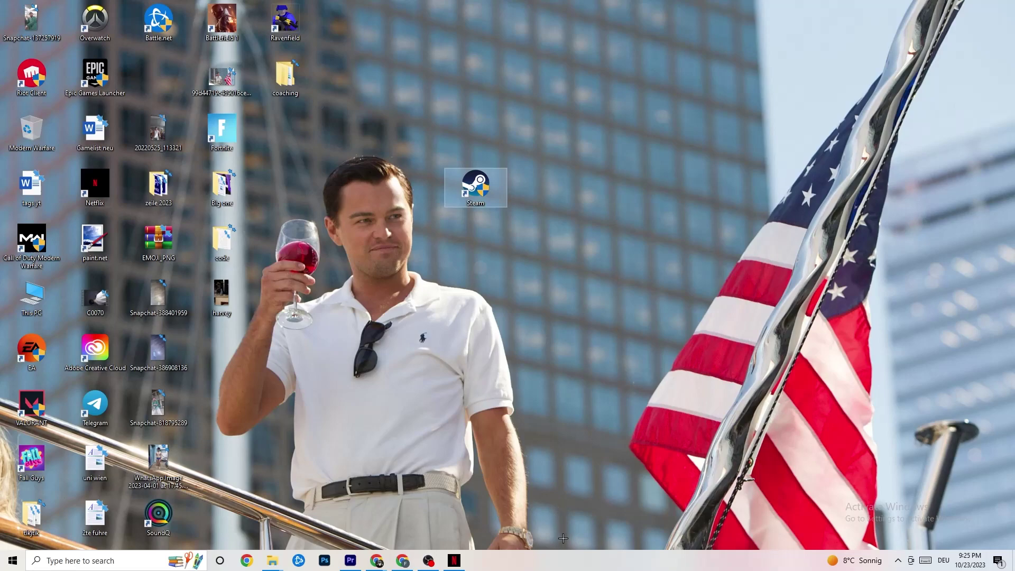
Open Task Manager maximized and check the actions available for the Windows Explorer process and the Pivot Software startup entry
{"action": "right_click", "coordinate": [563, 568]}
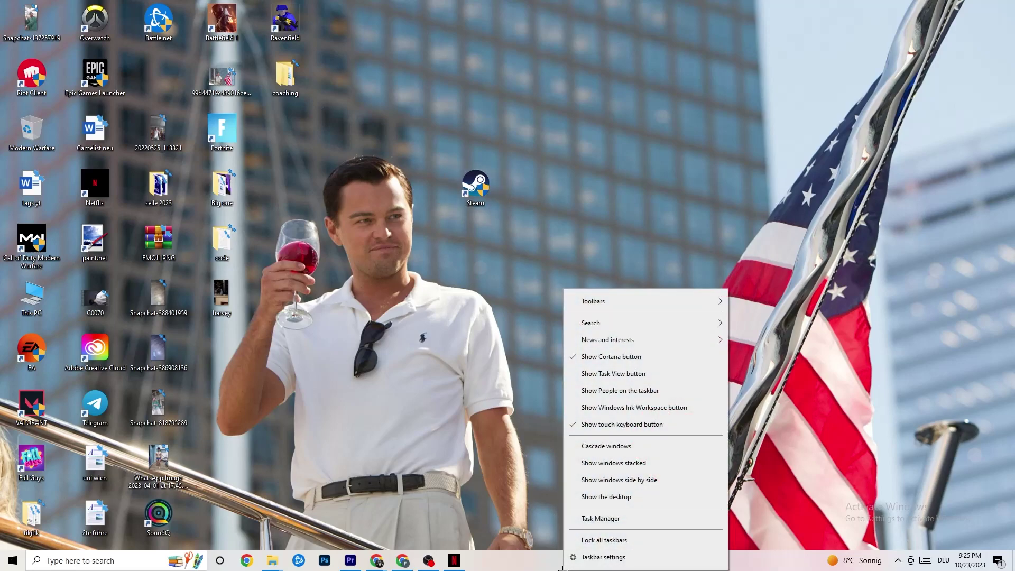
{"action": "left_click", "coordinate": [624, 522]}
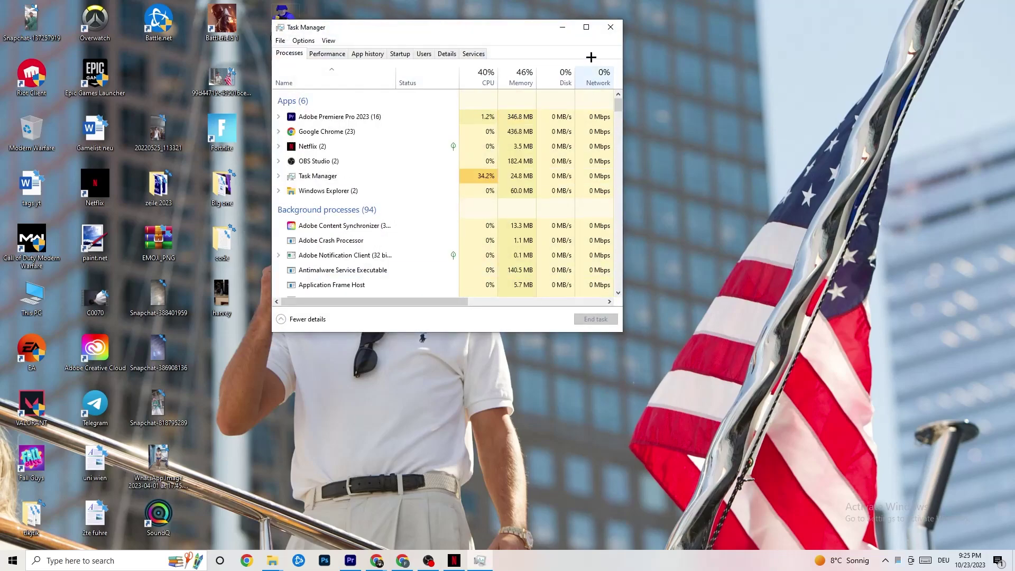
{"action": "double_click", "coordinate": [586, 29]}
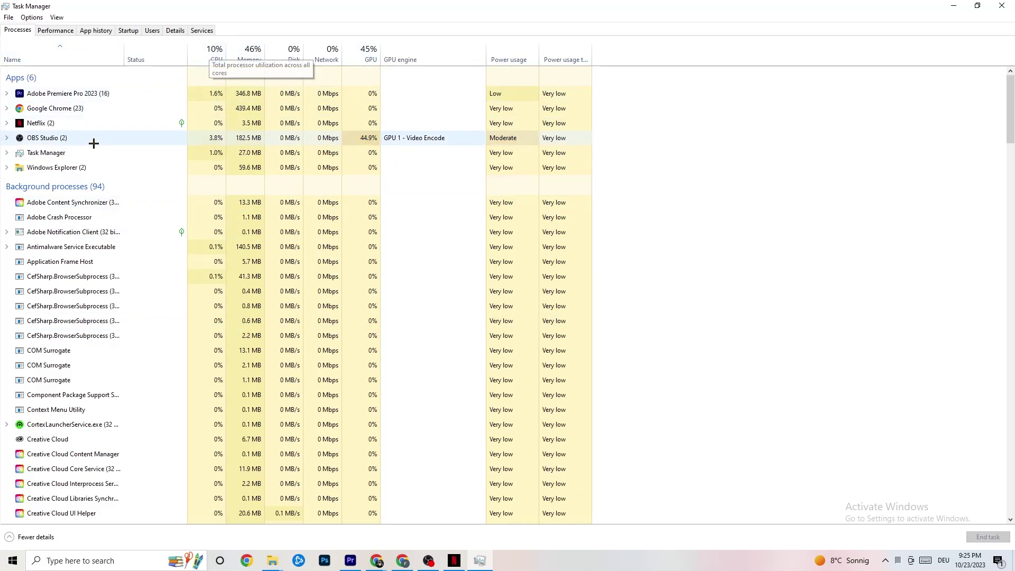
{"action": "right_click", "coordinate": [69, 169]}
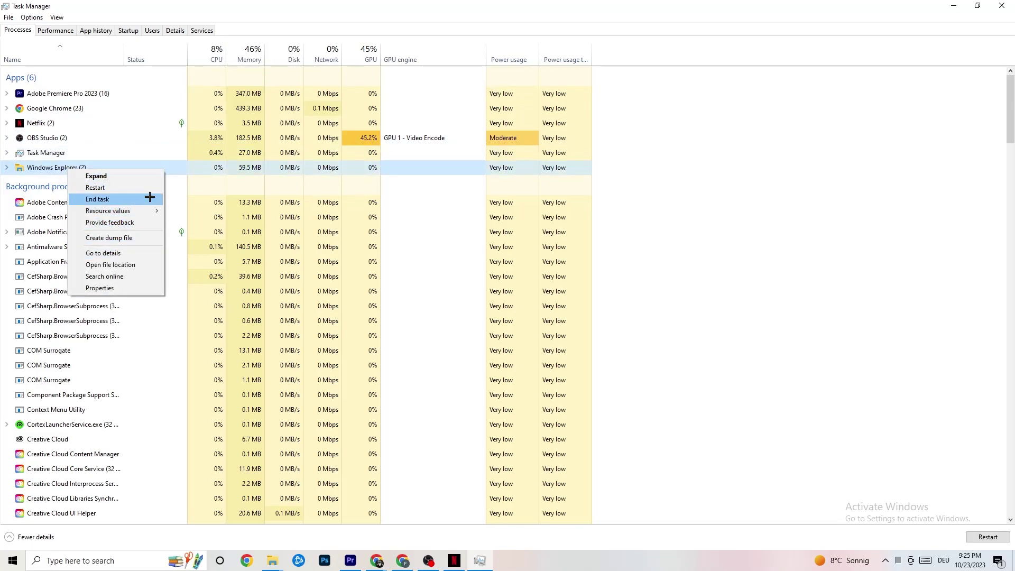
{"action": "left_click", "coordinate": [755, 147]}
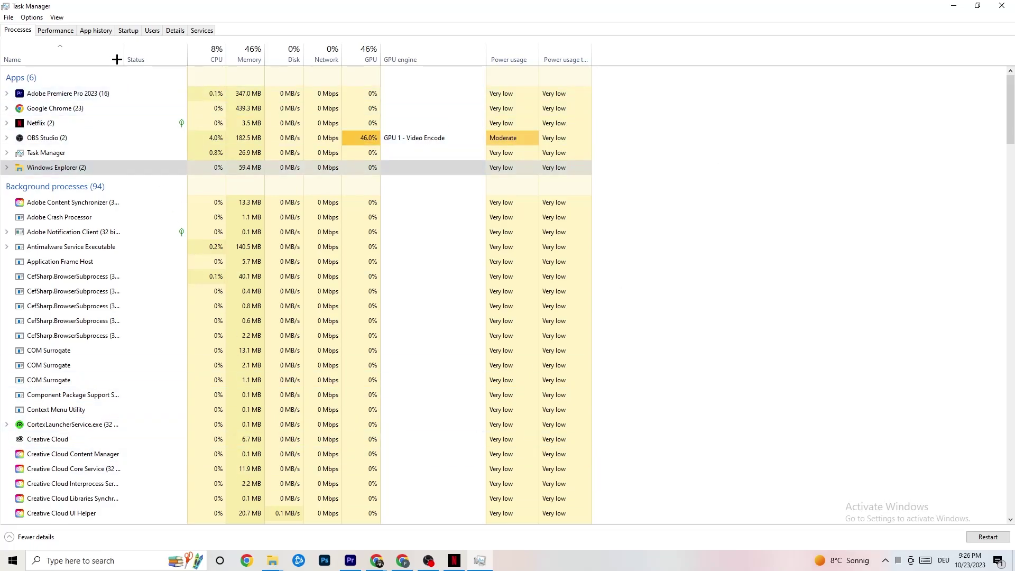
{"action": "left_click", "coordinate": [128, 31]}
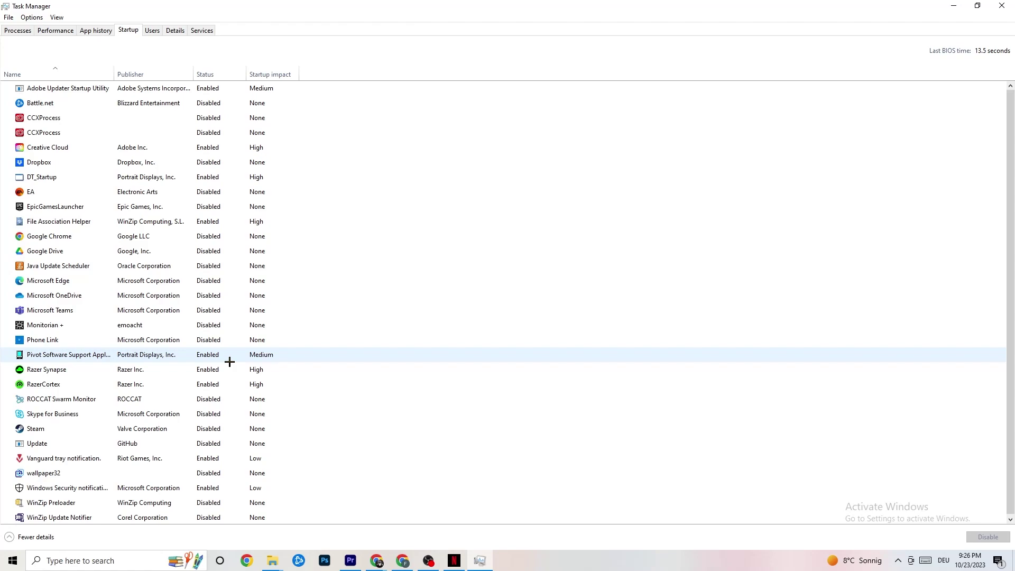
{"action": "right_click", "coordinate": [205, 355]}
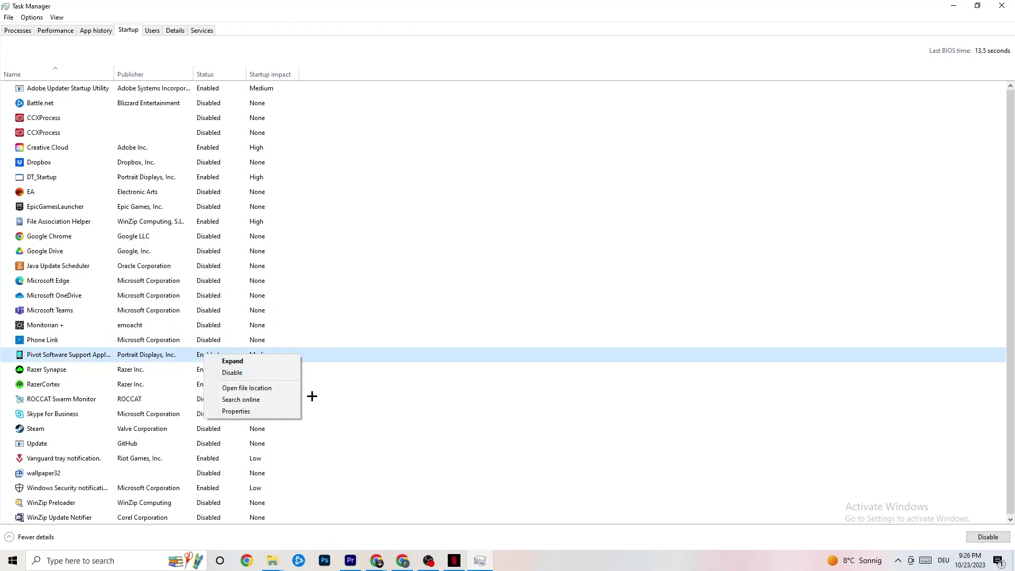
Review the priority levels available for the Adobe Premiere Pro process in the detailed process list, and close Task Manager
{"action": "left_click", "coordinate": [175, 31]}
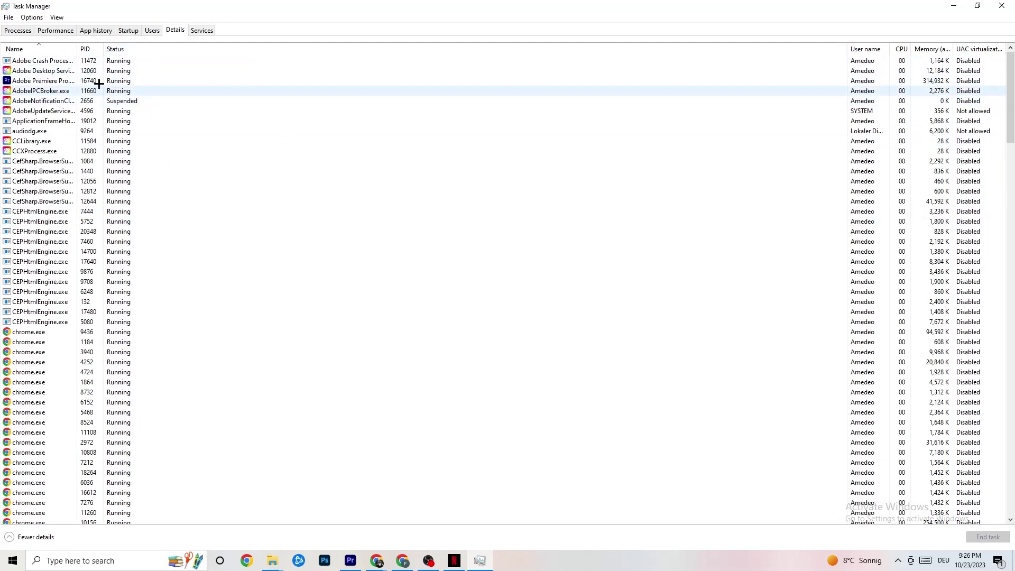
{"action": "right_click", "coordinate": [43, 84]}
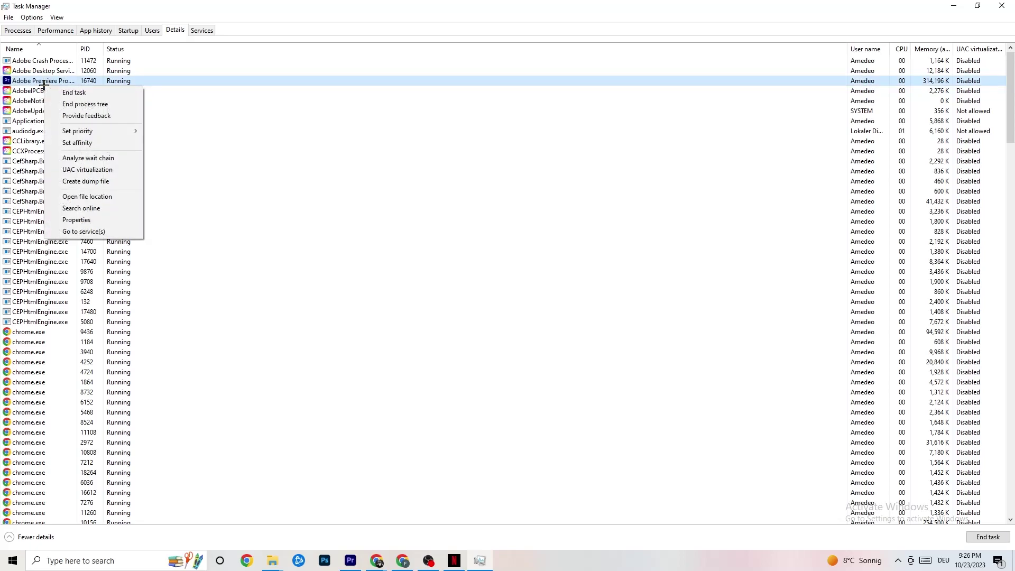
{"action": "mouse_move", "coordinate": [88, 130]}
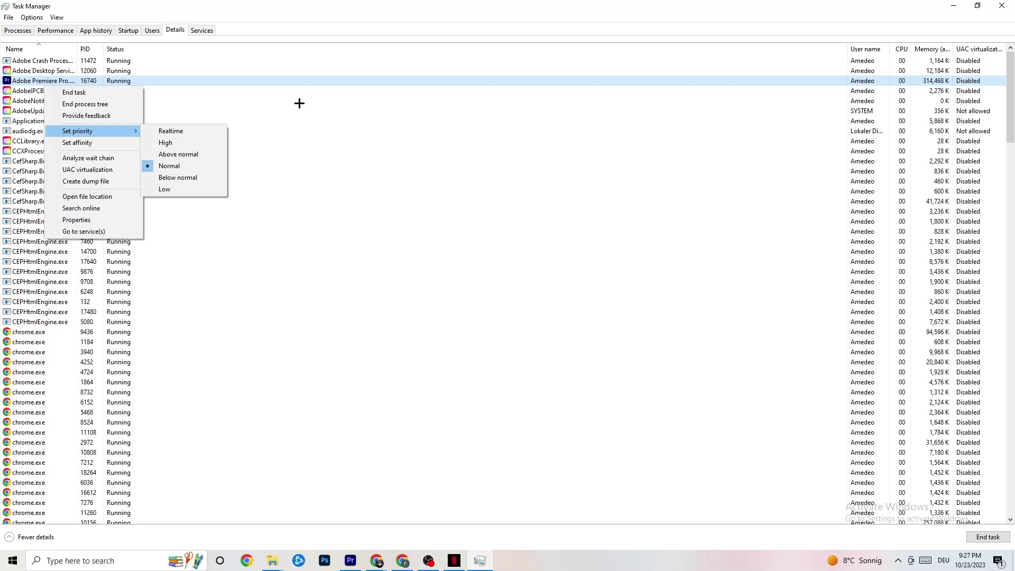
{"action": "left_click", "coordinate": [309, 99]}
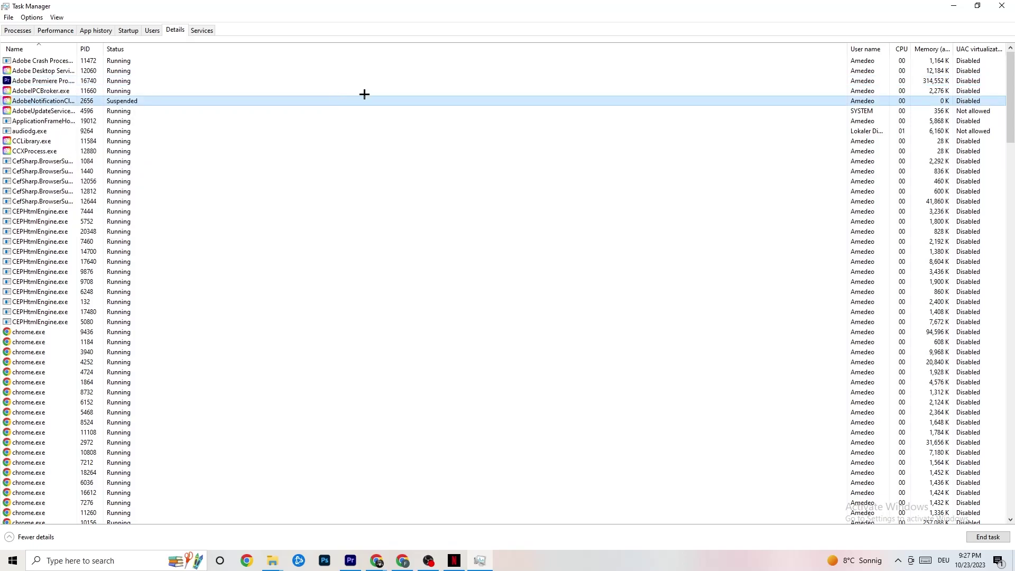
{"action": "left_click", "coordinate": [1003, 5]}
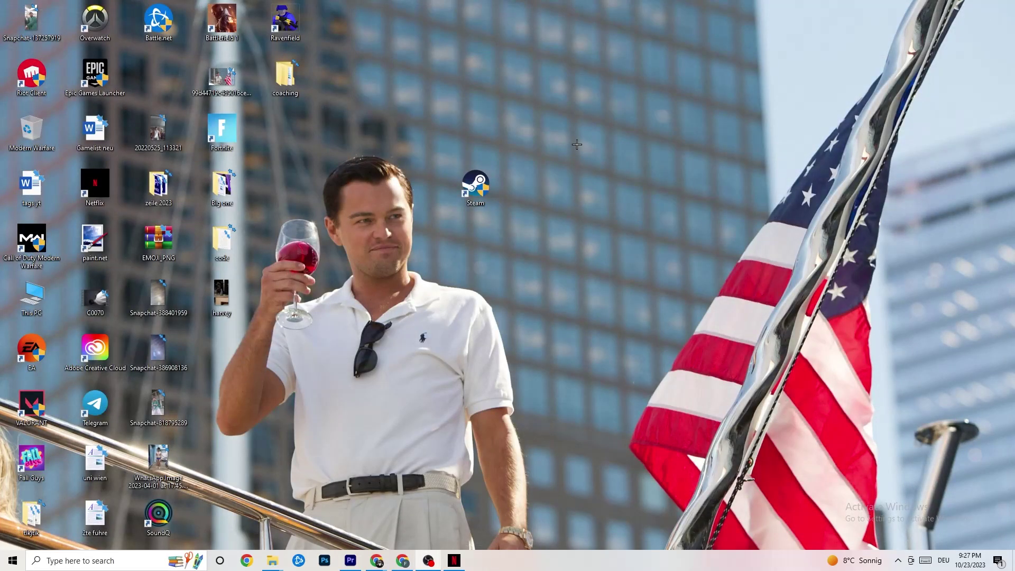
Open NVIDIA Control Panel and examine the rendering preference options under Adjust image settings with preview
{"action": "right_click", "coordinate": [567, 101]}
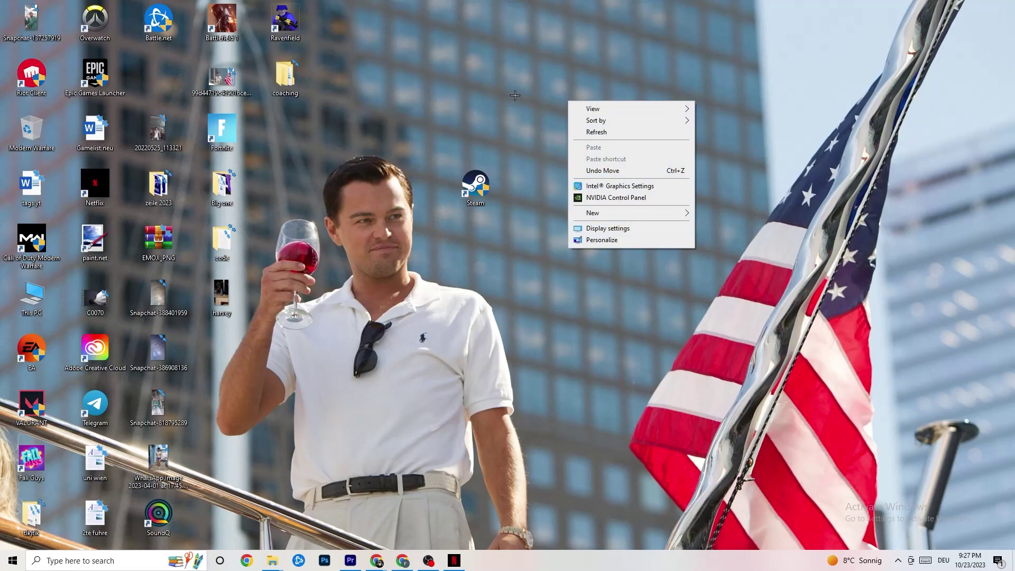
{"action": "left_click", "coordinate": [602, 198]}
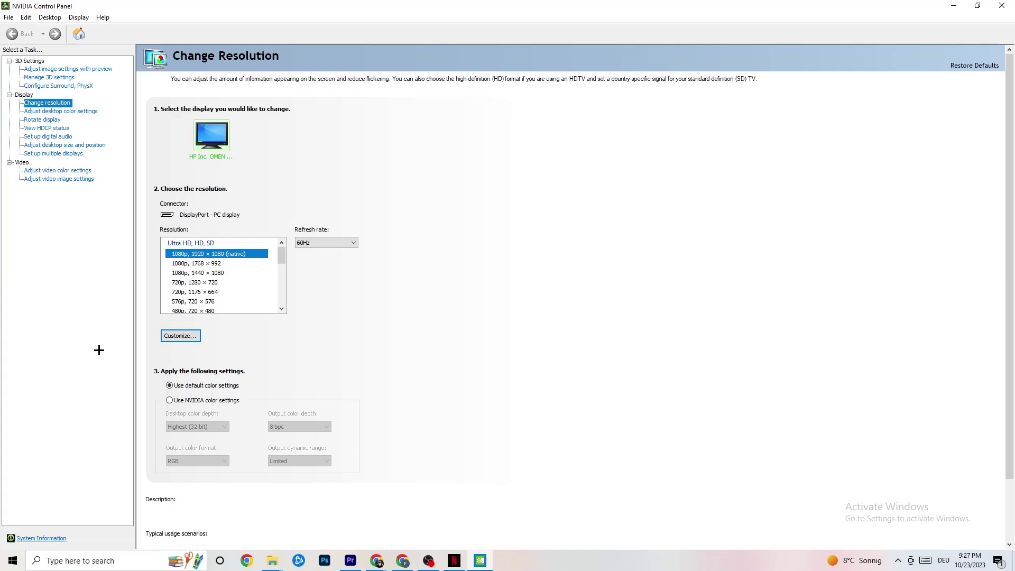
{"action": "left_click", "coordinate": [56, 72]}
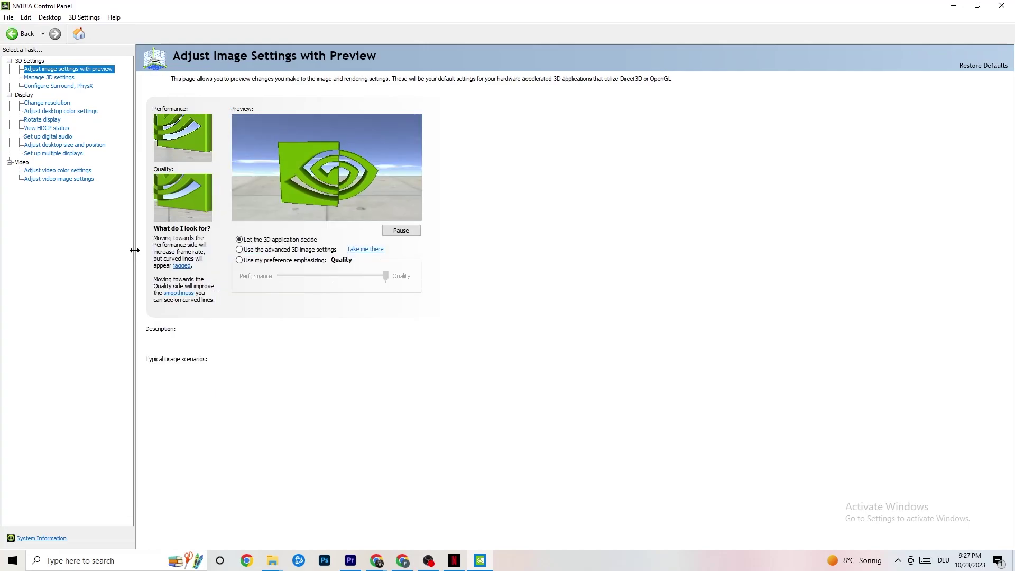
{"action": "mouse_move", "coordinate": [360, 250]}
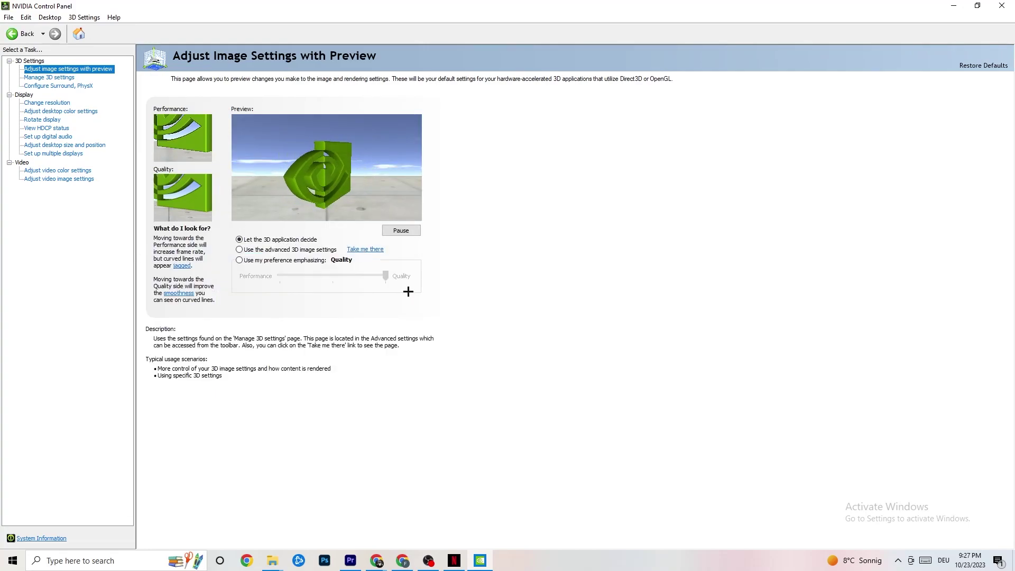
{"action": "mouse_move", "coordinate": [241, 261]}
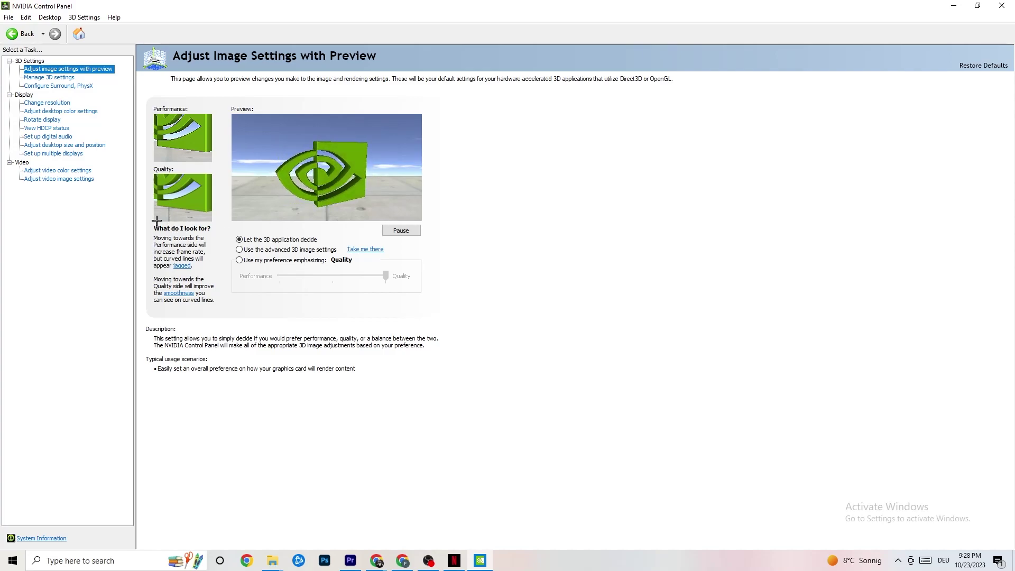
Review the Change resolution page and its customization option, and close NVIDIA Control Panel
{"action": "left_click", "coordinate": [37, 104]}
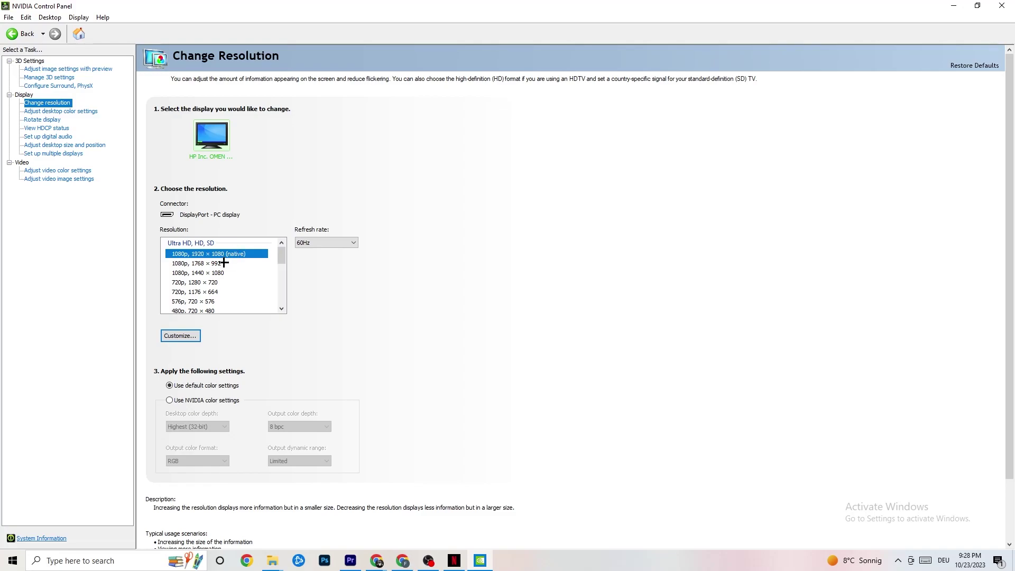
{"action": "left_click", "coordinate": [185, 335]}
{"action": "left_click", "coordinate": [1001, 5]}
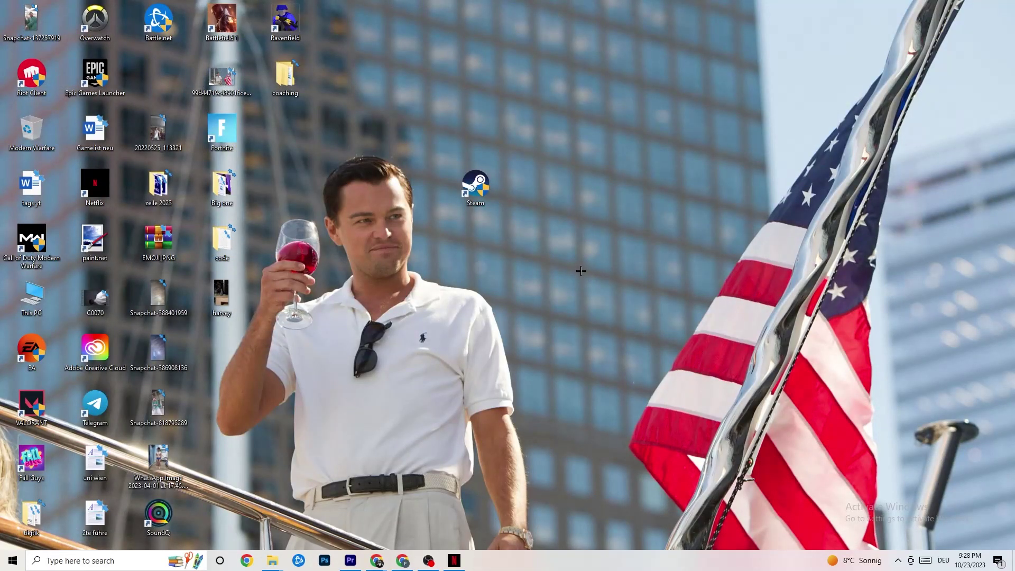